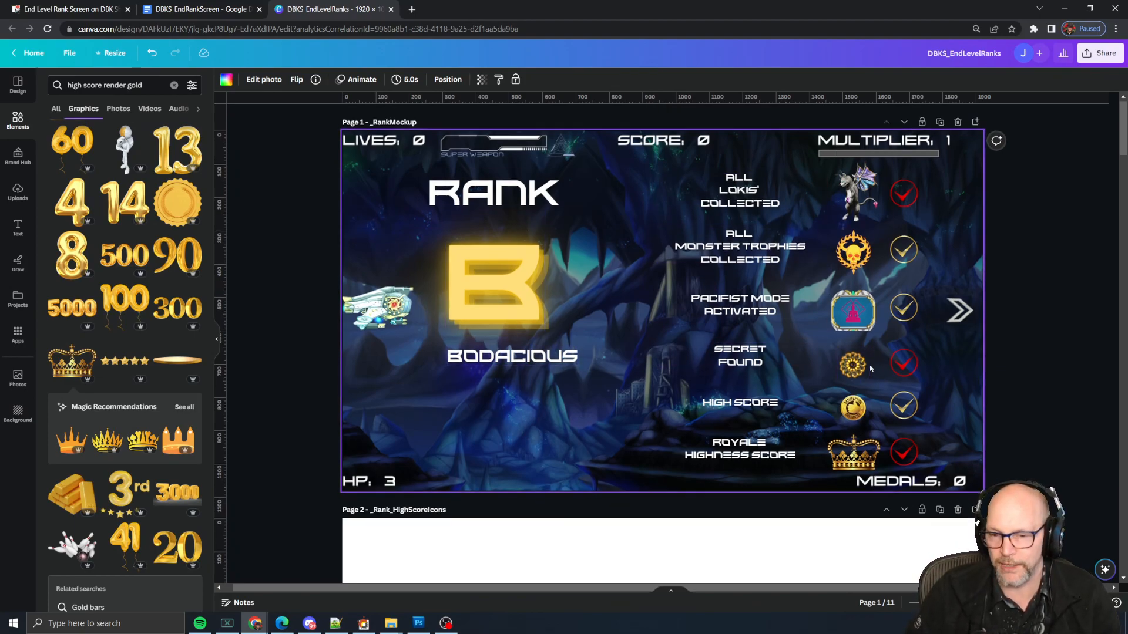
Examine the rank mockup, high-score icons, rank letters, letter style mockup and check mark pages of the design
scroll(929, 372, "down", 6)
scroll(929, 370, "down", 2)
scroll(930, 356, "up", 2)
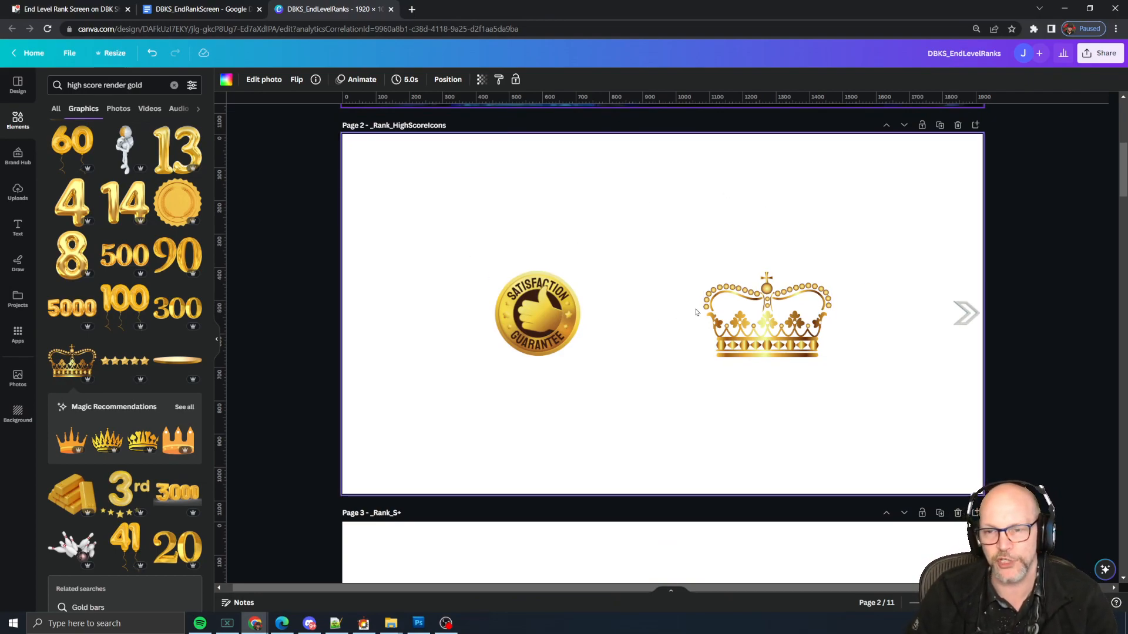
scroll(695, 311, "down", 10)
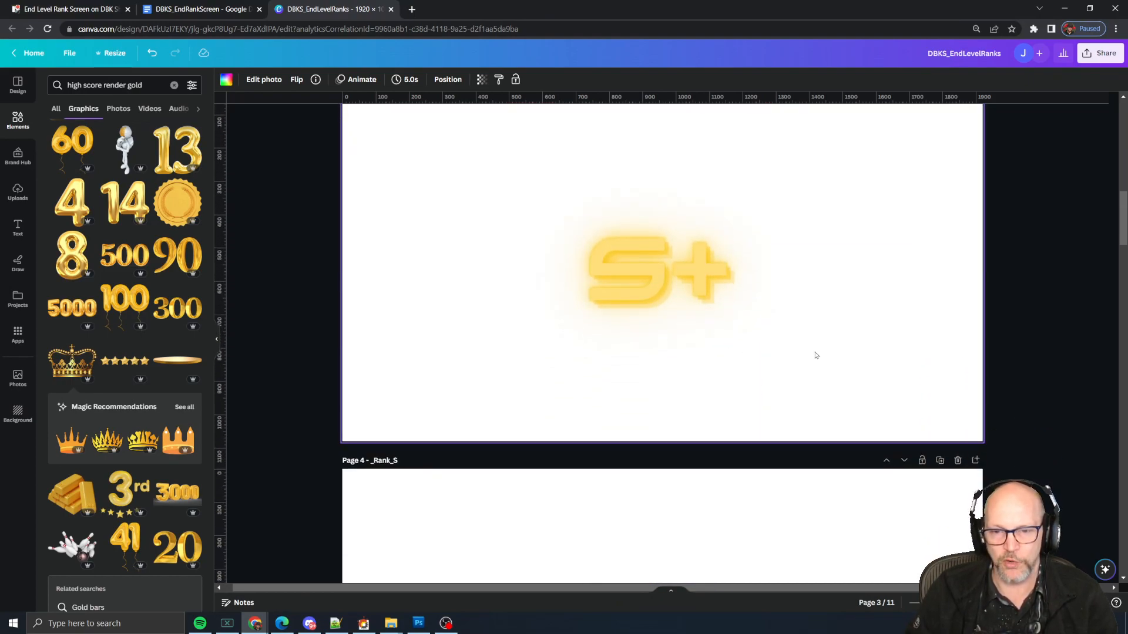
scroll(890, 371, "down", 18)
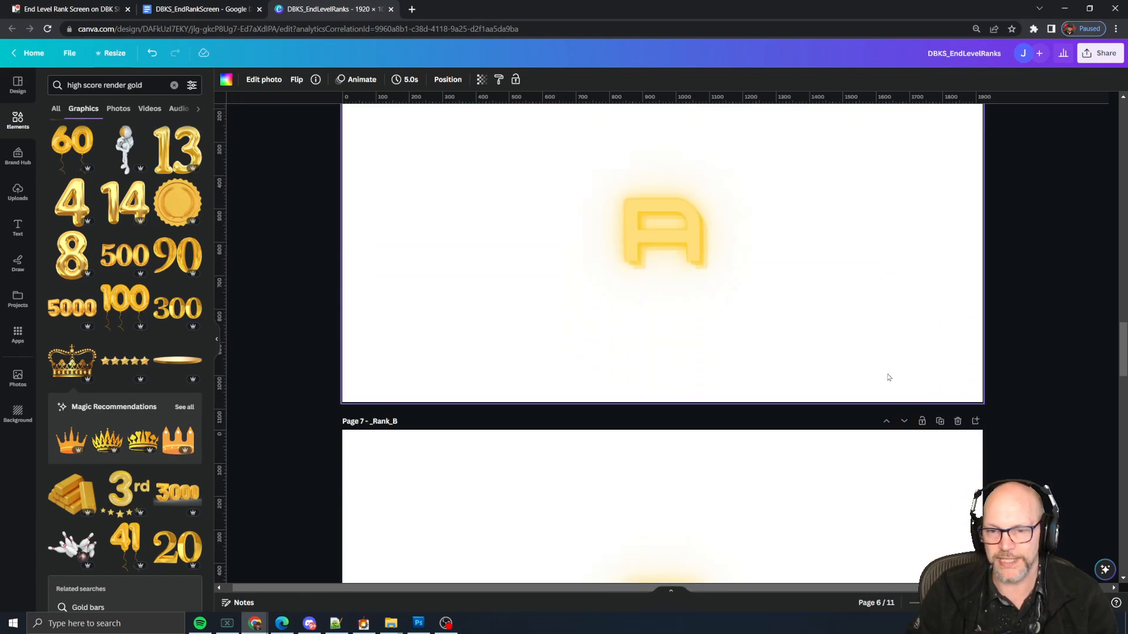
scroll(888, 378, "down", 15)
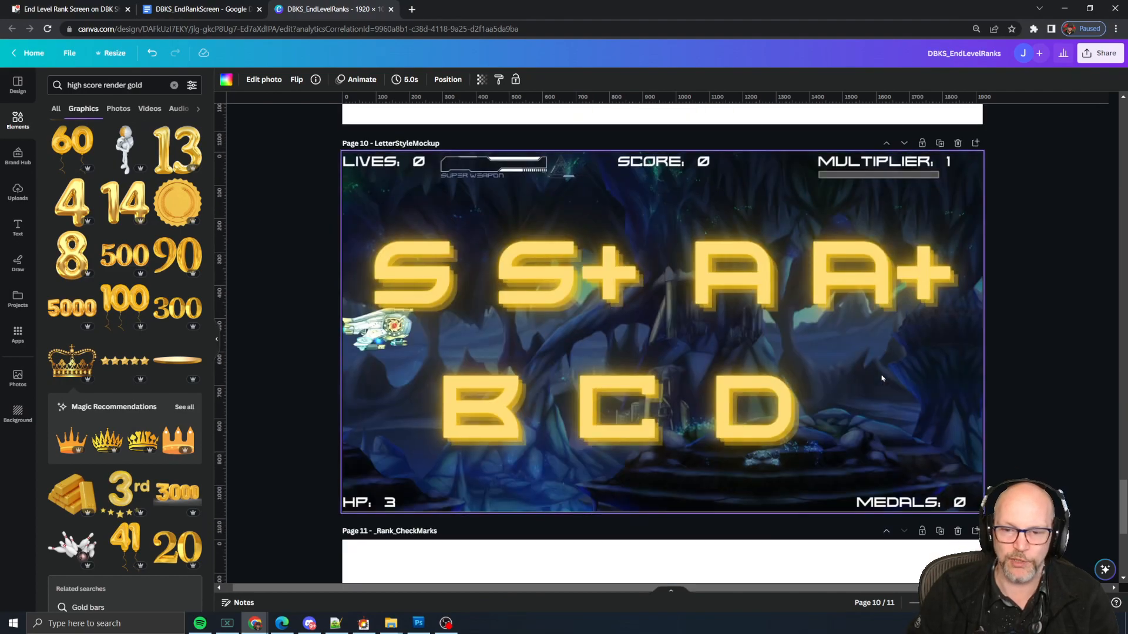
scroll(468, 341, "up", 4)
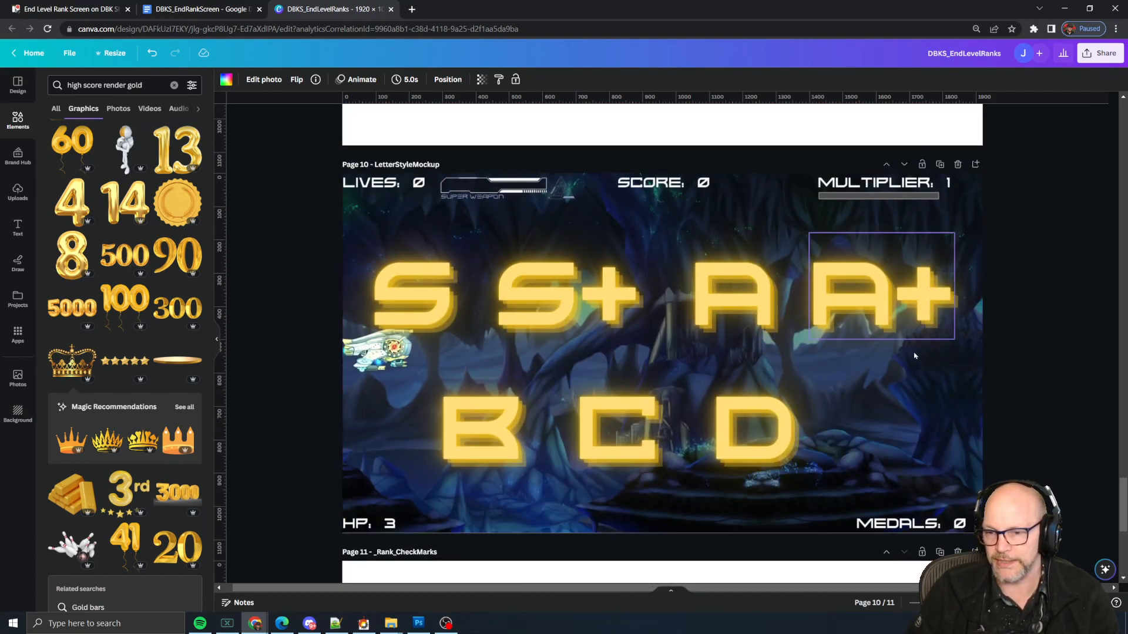
scroll(948, 334, "down", 4)
scroll(949, 334, "down", 2)
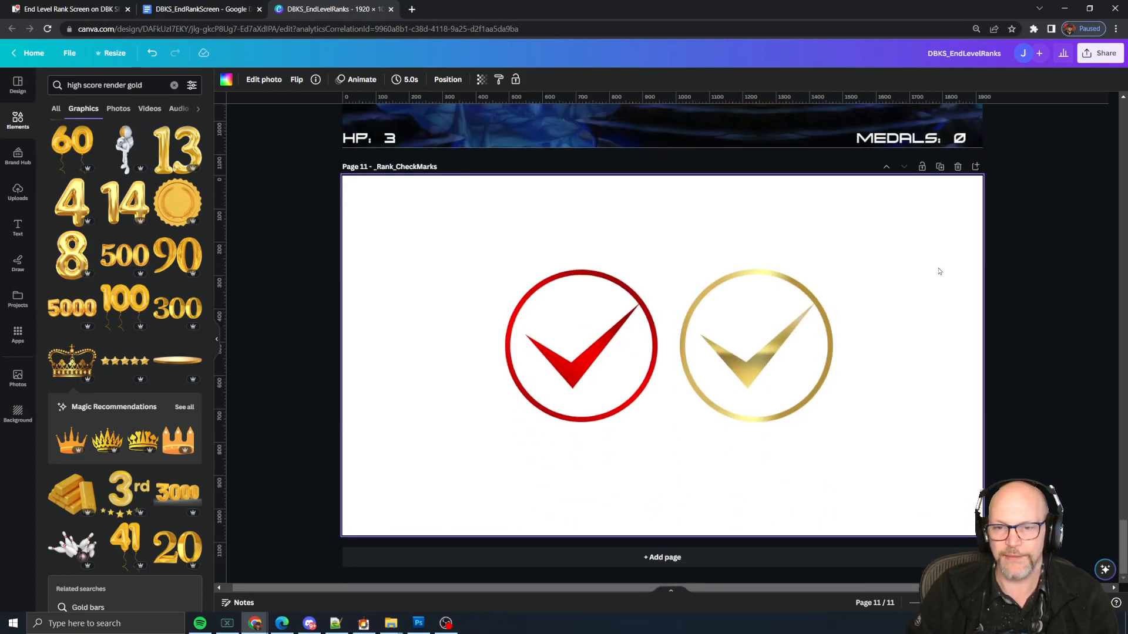
scroll(940, 270, "up", 4)
Switch to SHMUP Creator and move the trigger off the player ship to above the orange camera frame
key("alt+Tab")
key("alt+Tab")
key("alt+Tab")
key("alt+Tab")
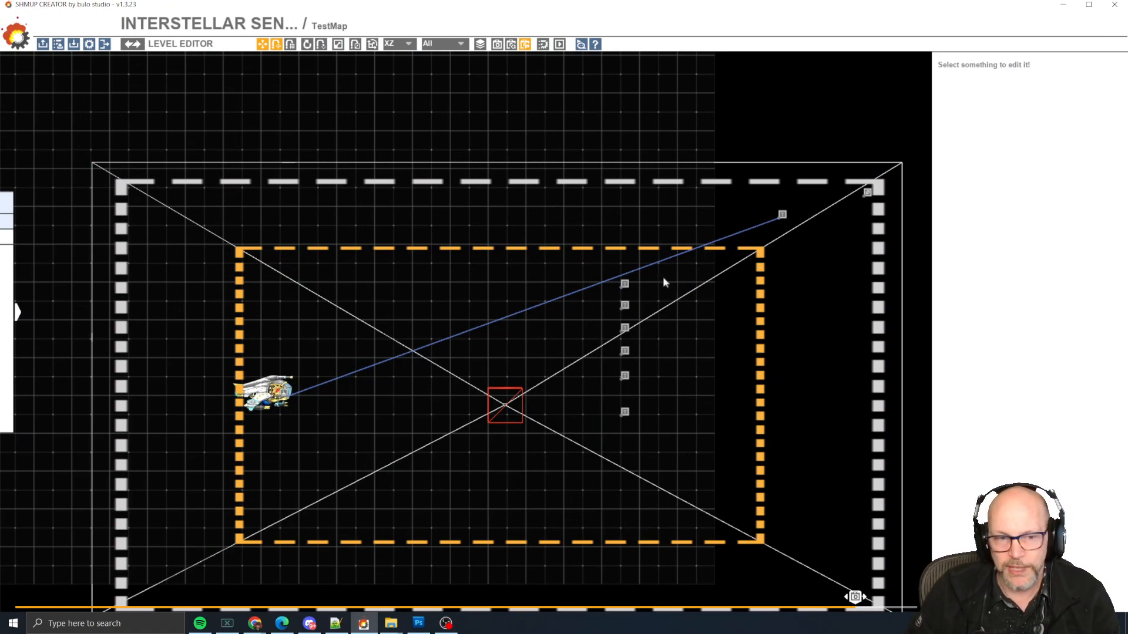
left_click(279, 393)
left_click_drag(280, 392, 578, 227)
Inspect the picture size setting of the text object that displays RankMockup, and deselect it
left_click(782, 216)
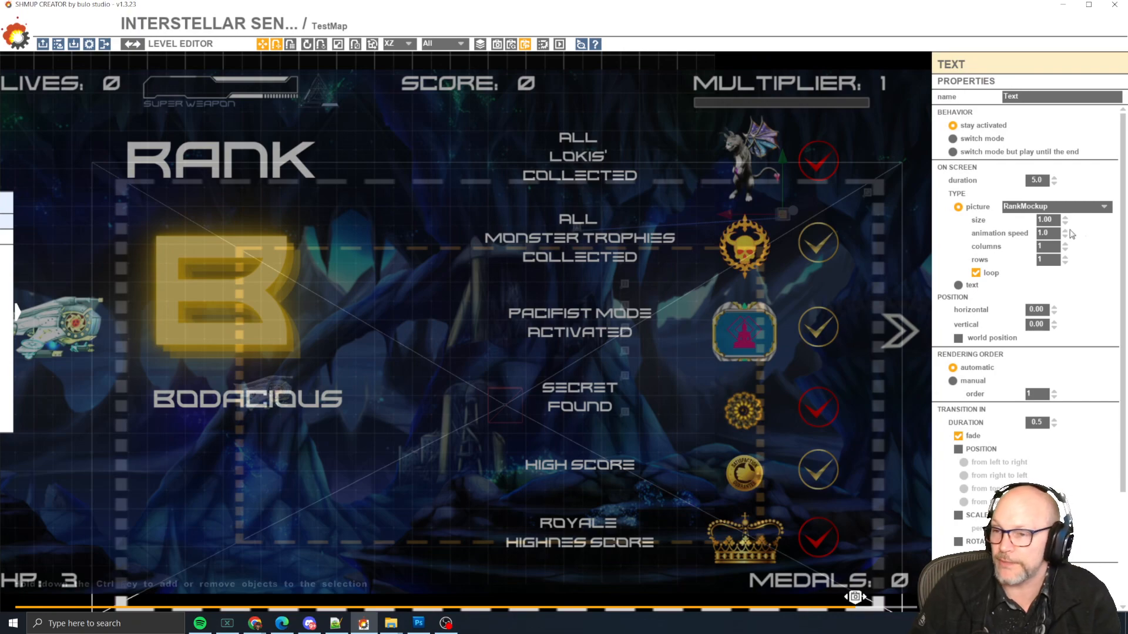
left_click_drag(1059, 225, 993, 226)
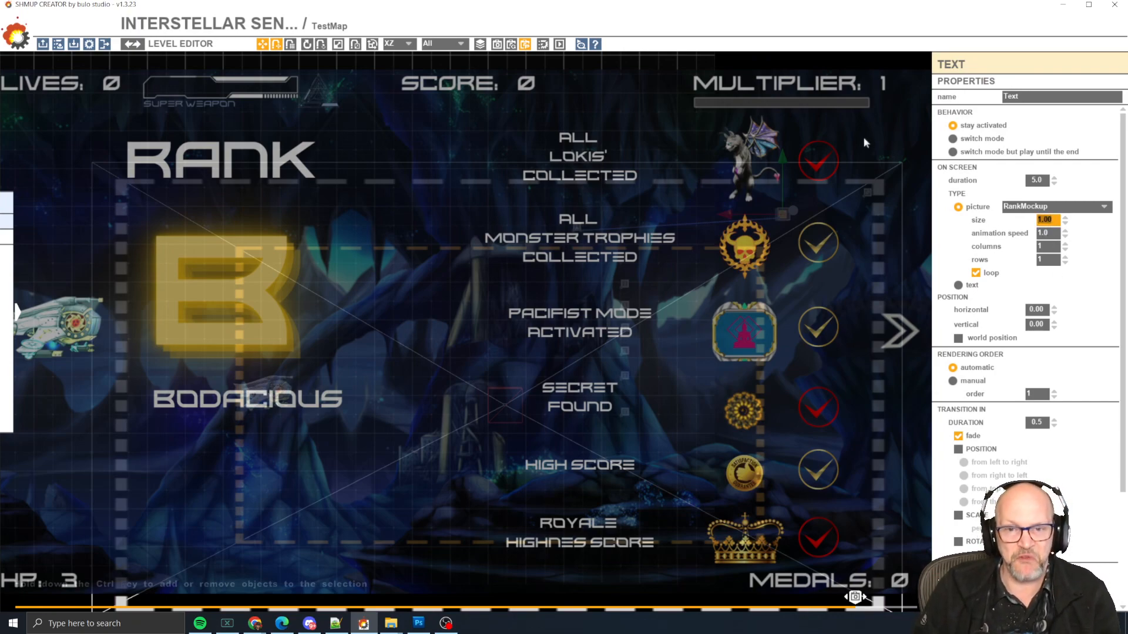
left_click(897, 136)
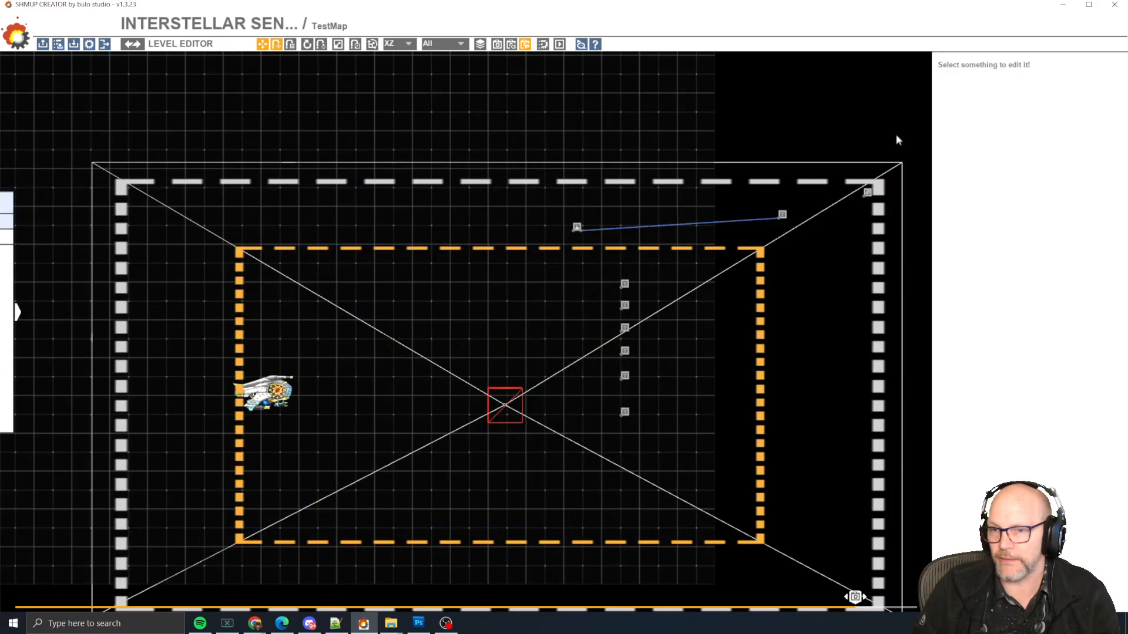
Playtest the level briefly and move the column of six text objects well above the camera frame
key("space")
key("Escape")
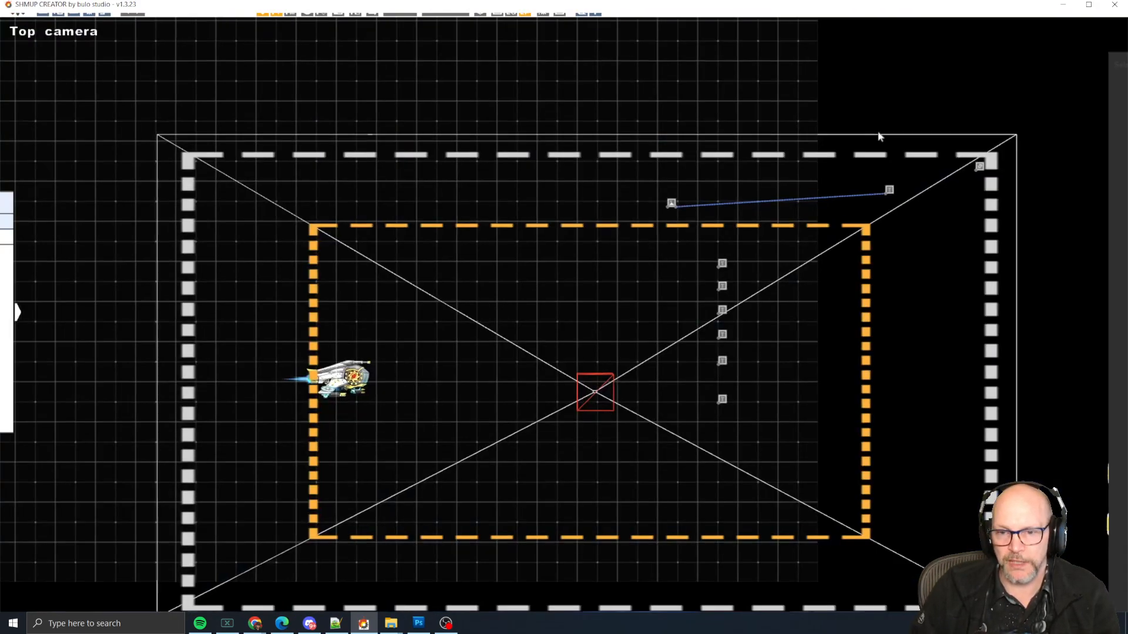
left_click_drag(588, 274, 701, 473)
left_click_drag(624, 412, 433, 97)
Playtest the level twice with the text objects and the trigger away from the play area
key("space")
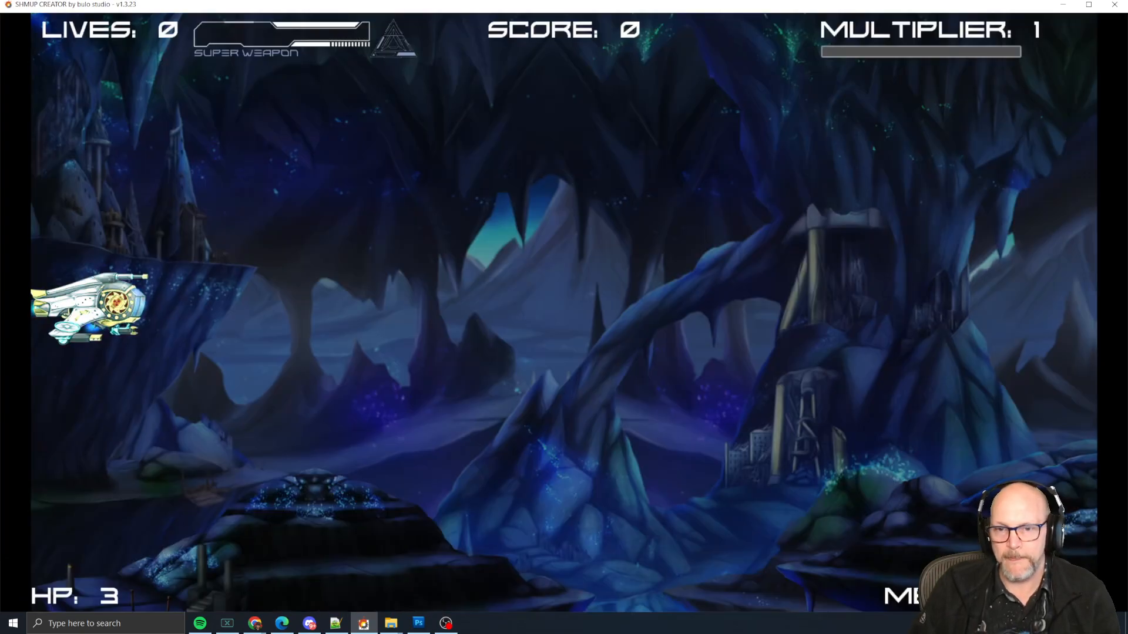
key("Escape")
key("space")
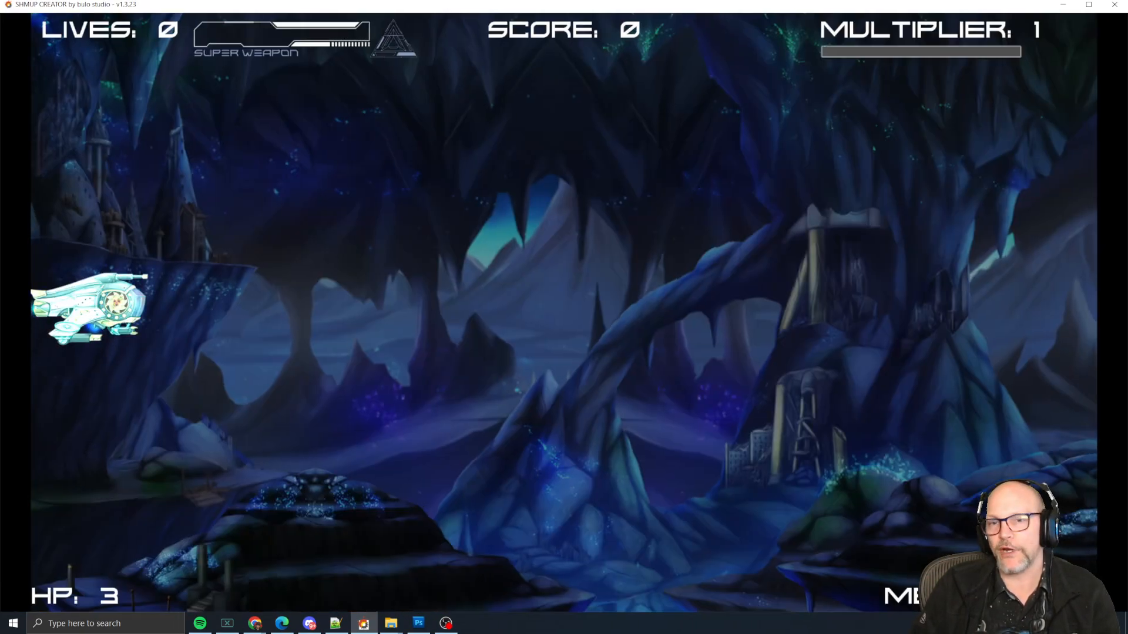
key("Escape")
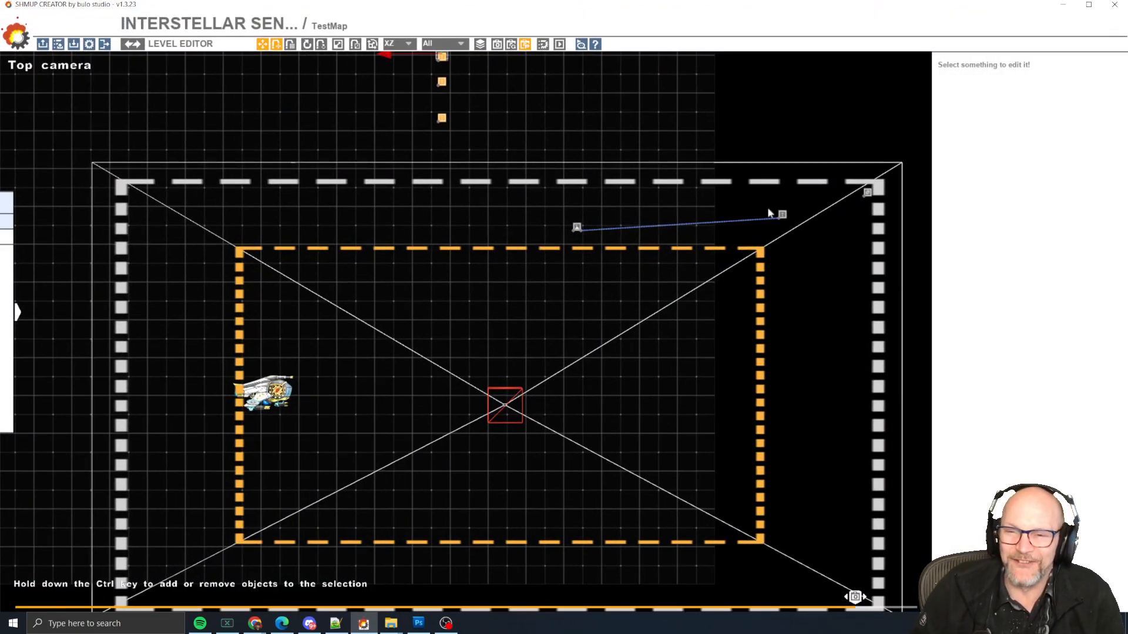
Move the trigger onto the player ship and playtest the level to display the rank mockup picture
left_click(577, 227)
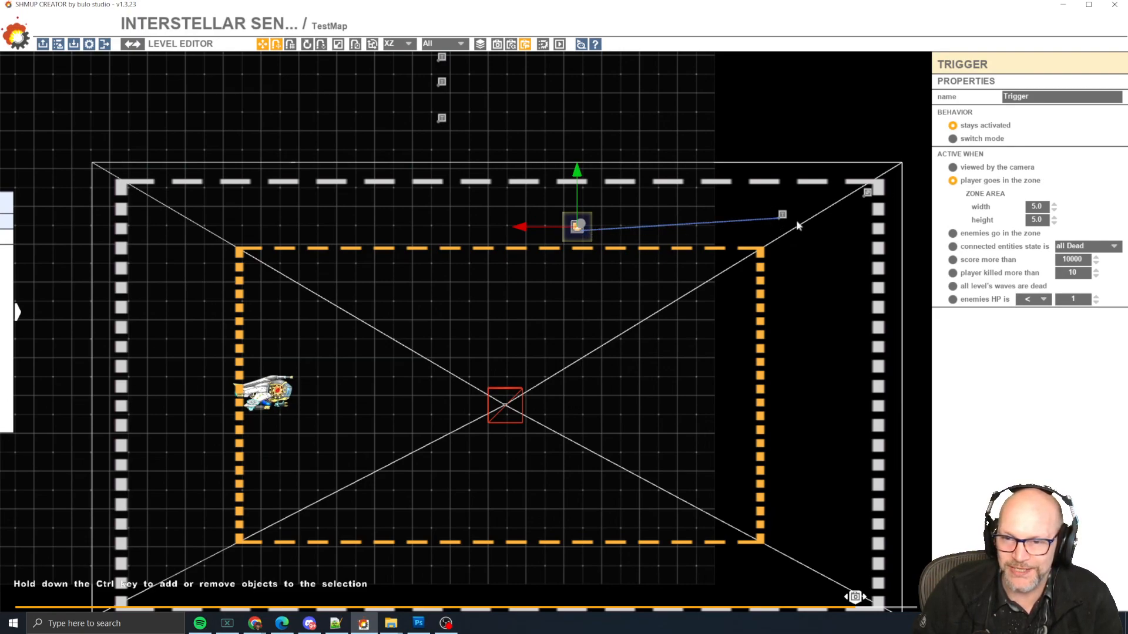
left_click_drag(581, 231, 265, 402)
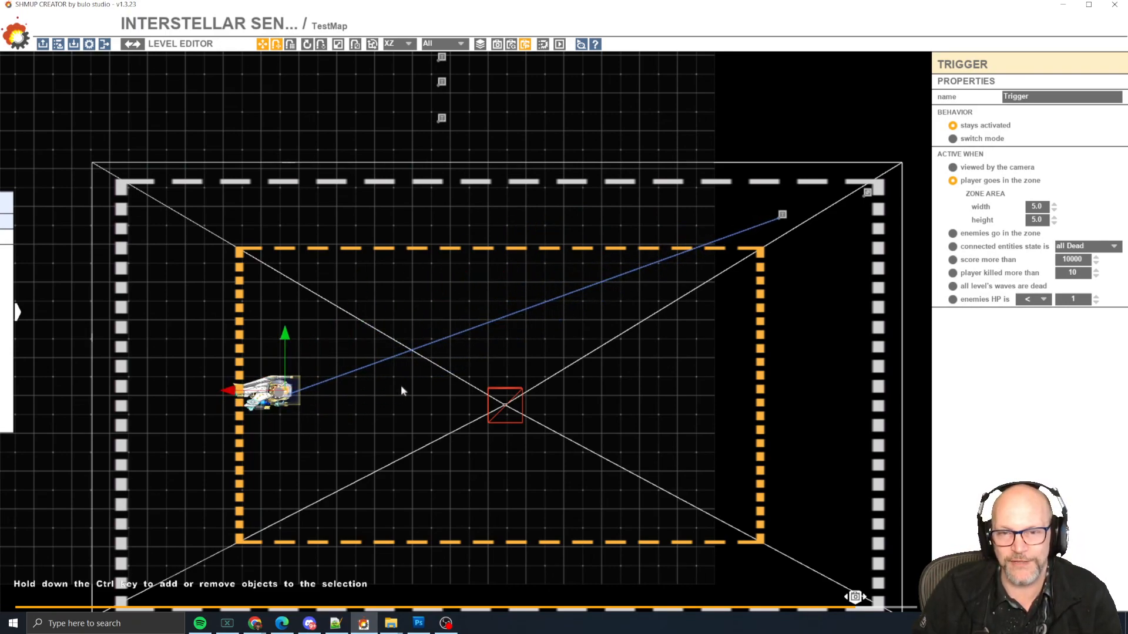
key("space")
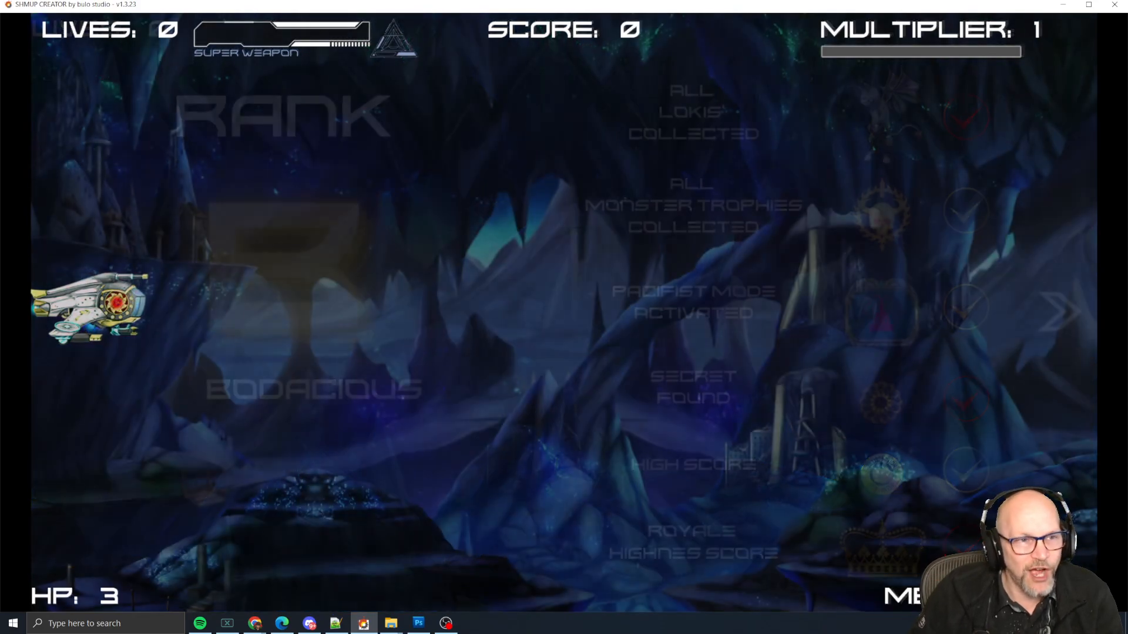
key("Escape")
key("space")
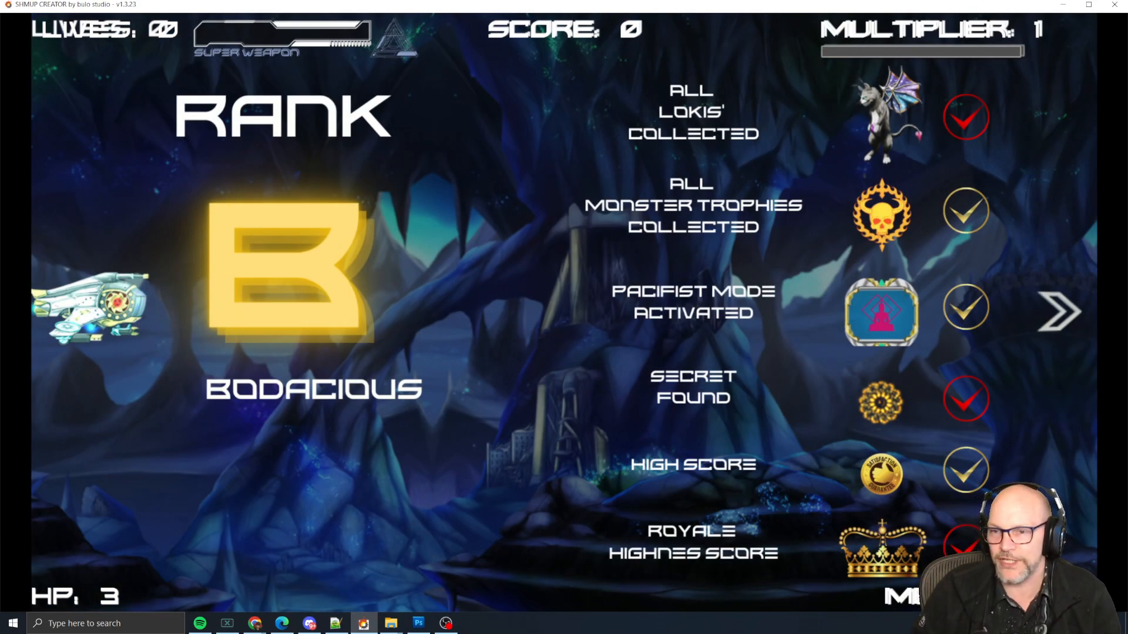
key("Escape")
Move the trigger just beside the player ship and bring the six text objects back inside the camera frame
left_click_drag(322, 371, 331, 389)
middle_click_drag(485, 197, 505, 281)
left_click(425, 163)
left_click(462, 238)
left_click_drag(460, 239, 621, 479)
middle_click_drag(503, 508, 525, 462)
Switch to the Canva design and review the letter style mockup and rank letter pages back up to the rank mockup
key("alt+Tab")
scroll(666, 410, "up", 4)
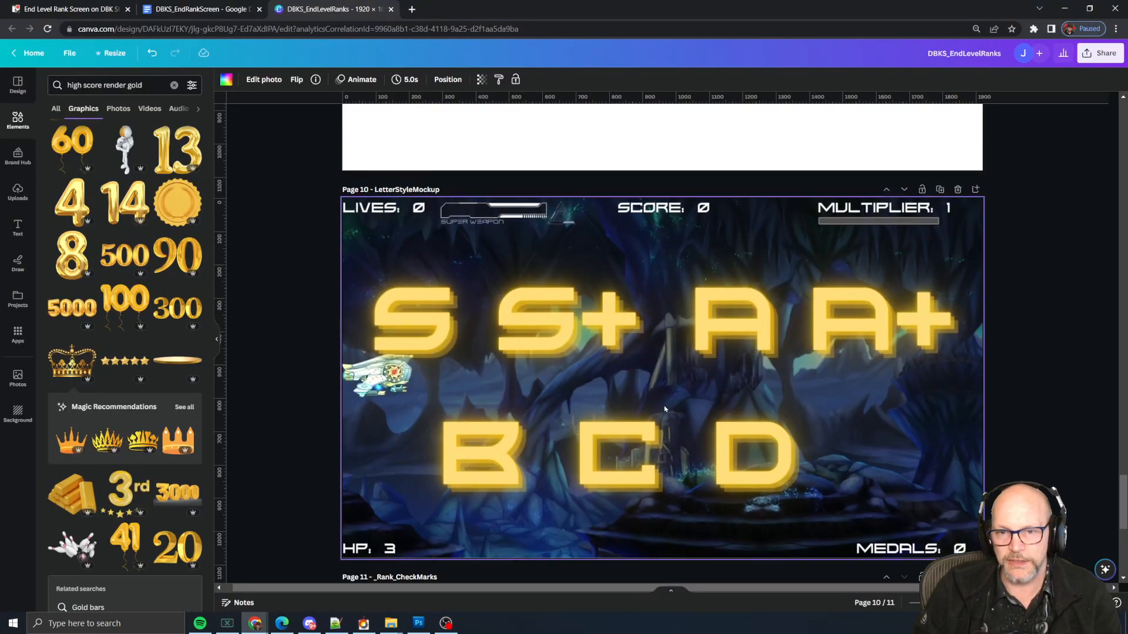
scroll(666, 409, "up", 15)
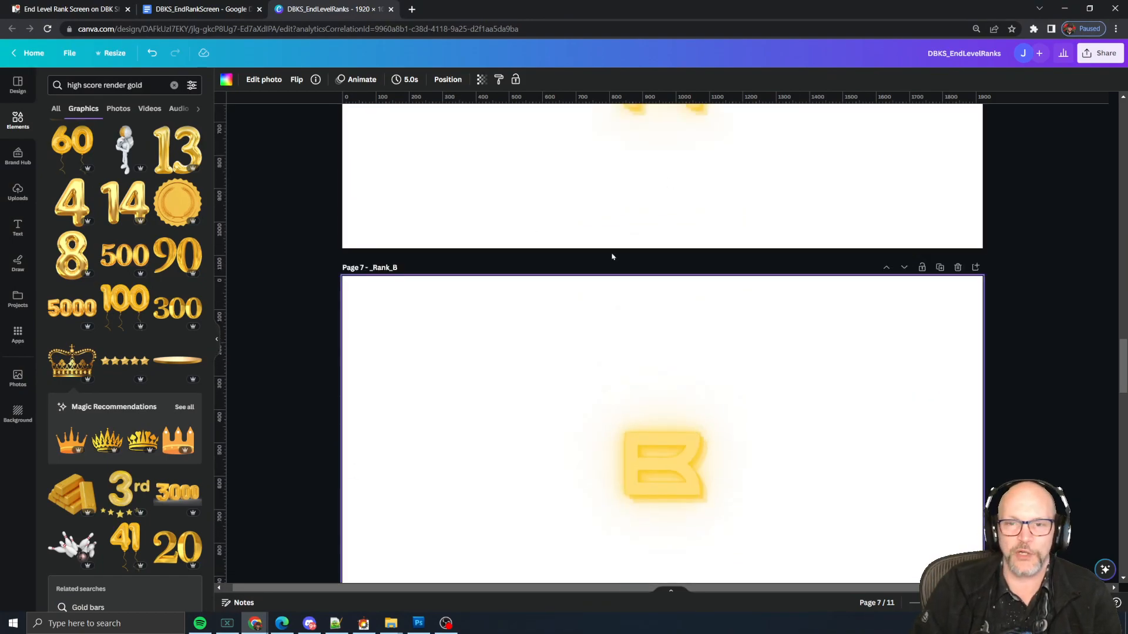
scroll(705, 323, "up", 4)
left_click(1024, 234)
scroll(999, 234, "up", 5)
scroll(988, 234, "up", 20)
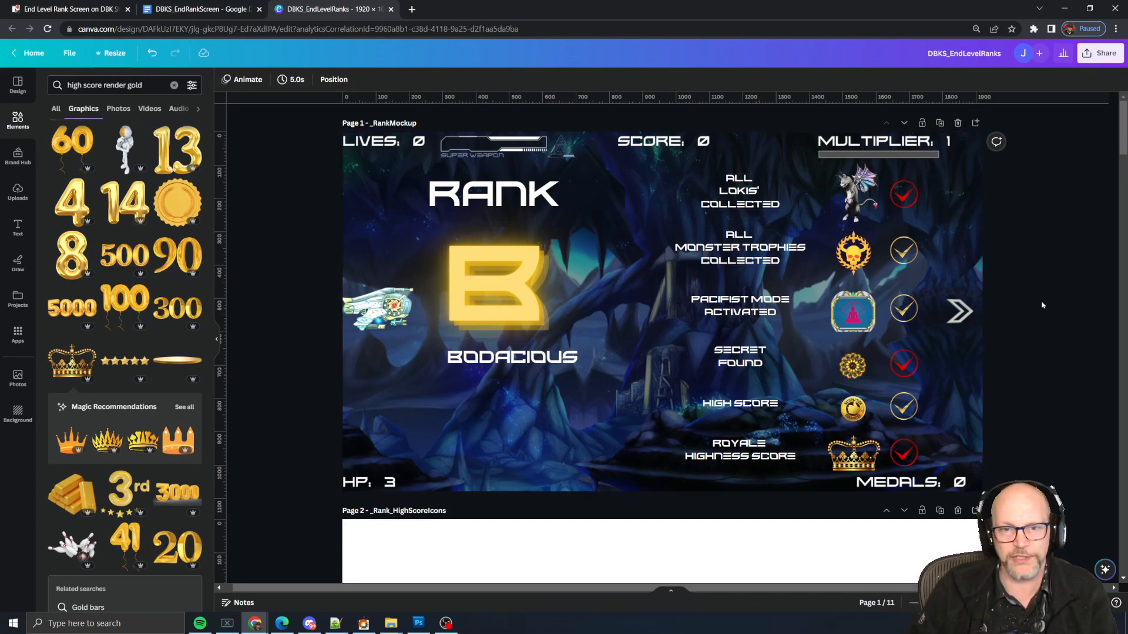
Inspect the font and size of the RANK heading and the first two checklist labels in the mockup
left_click(496, 192)
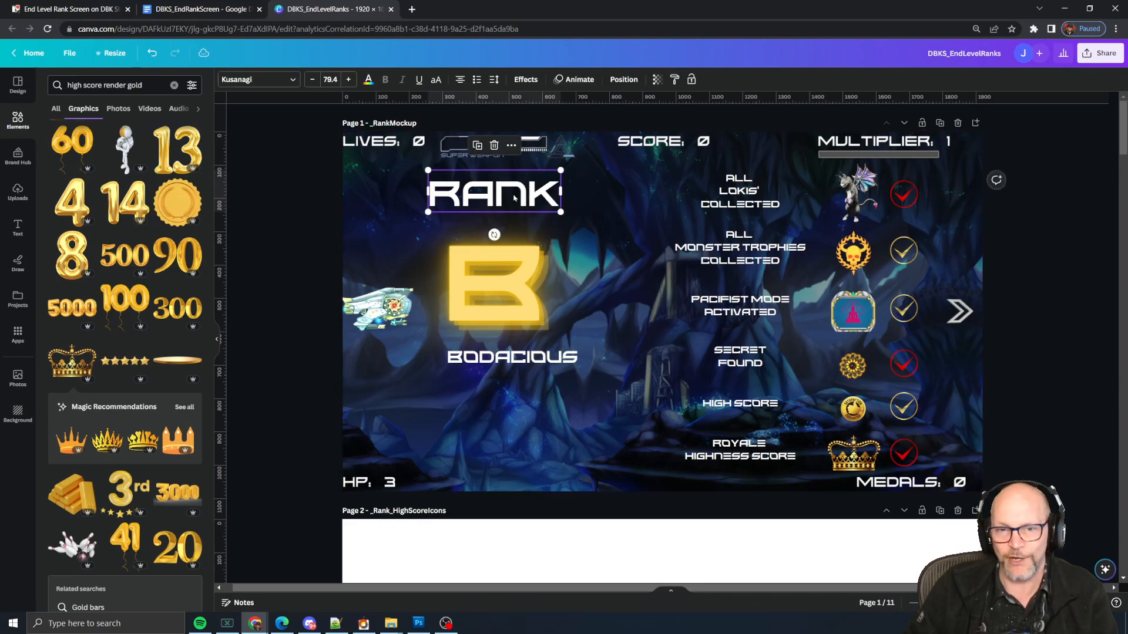
left_click(711, 195)
left_click(741, 248)
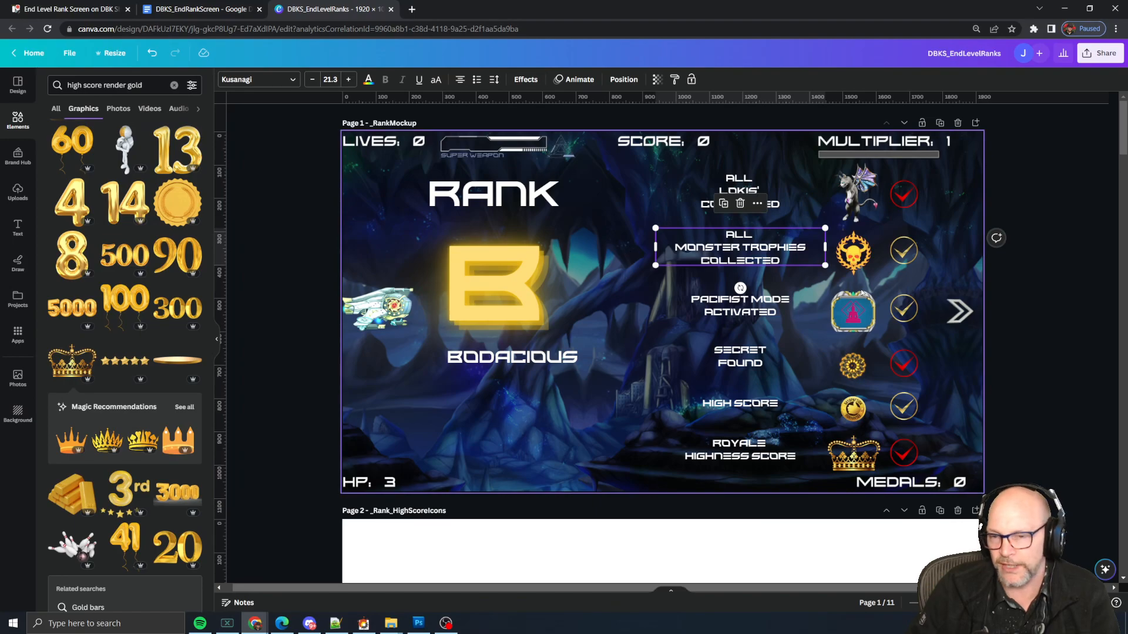
left_click(1054, 197)
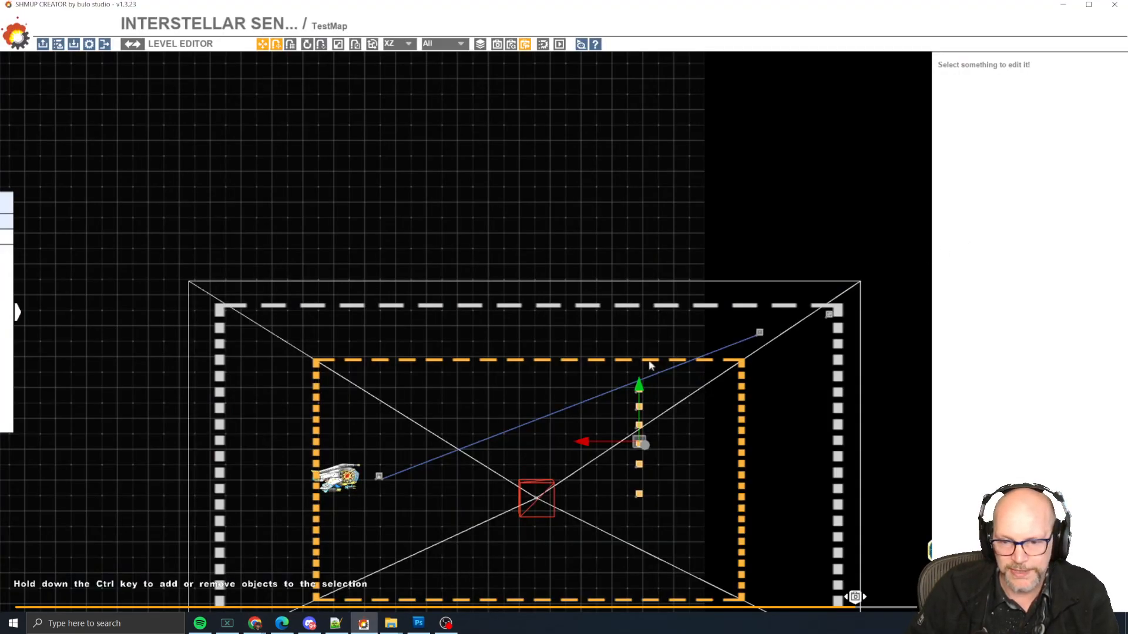
Switch to SHMUP Creator and inspect the size and horizontal position of the "All Lokis' Collected" text object
scroll(652, 367, "up", 4)
left_click(675, 399)
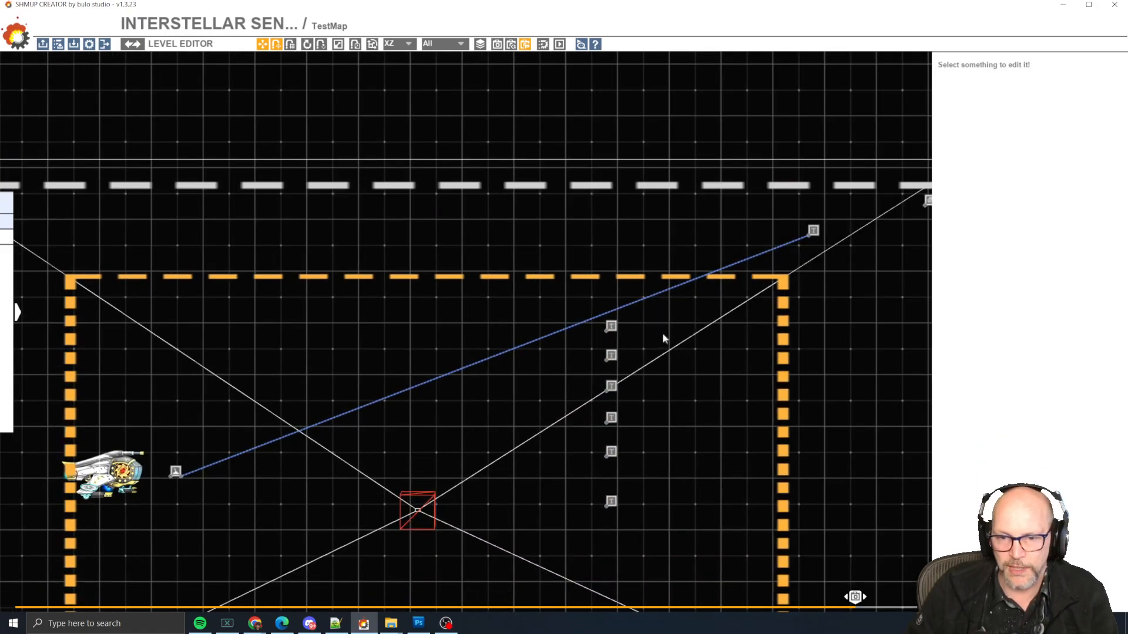
left_click(606, 324)
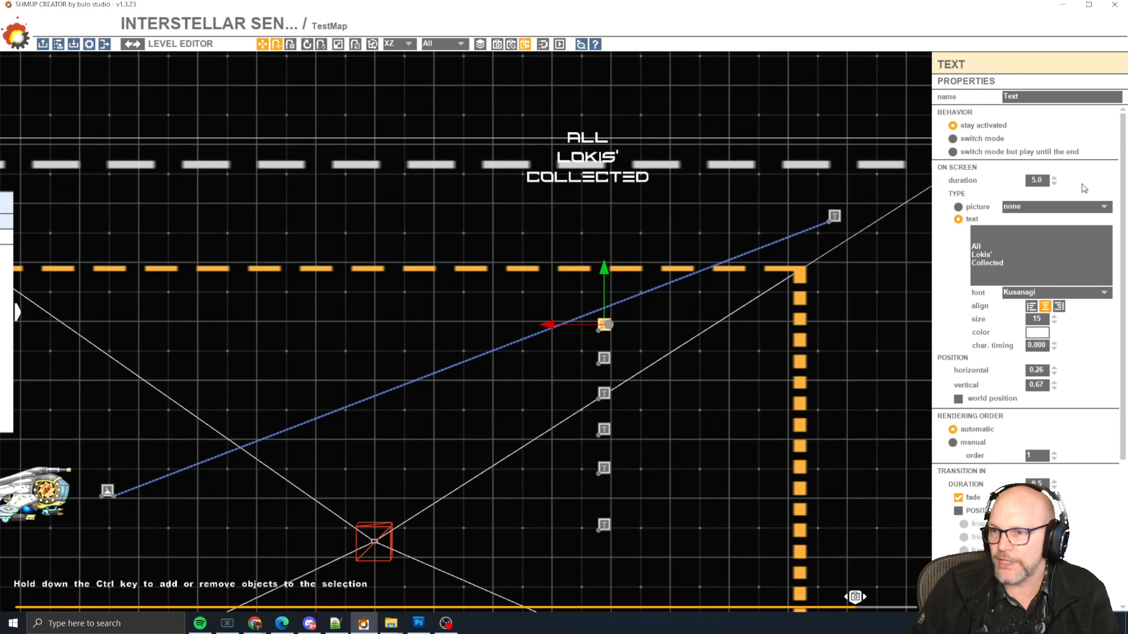
left_click(1047, 370)
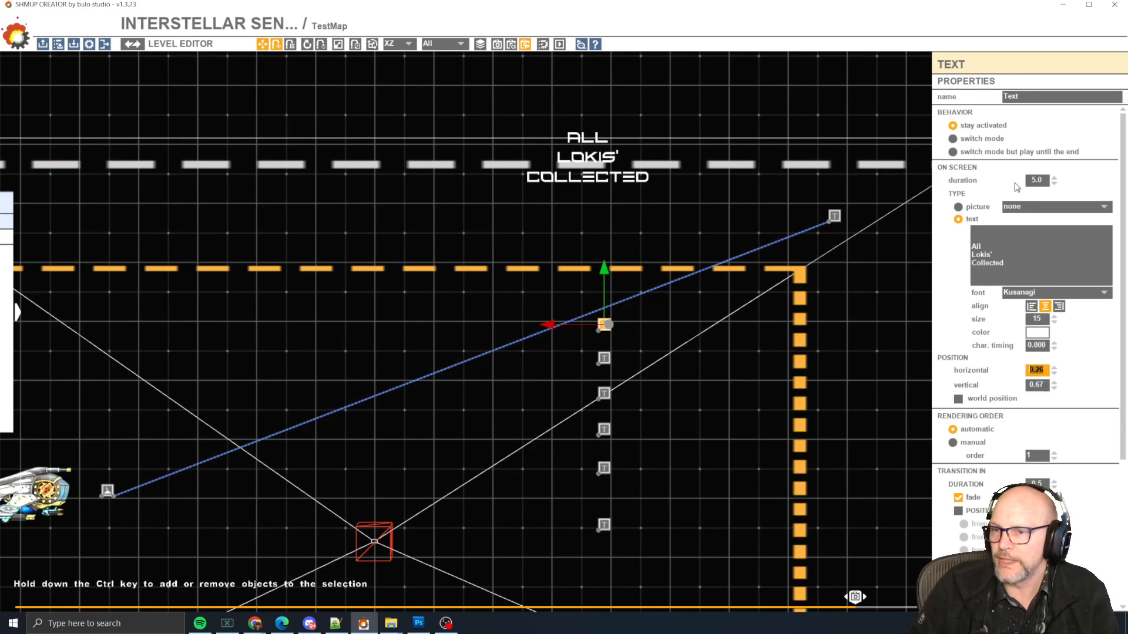
left_click(1041, 320)
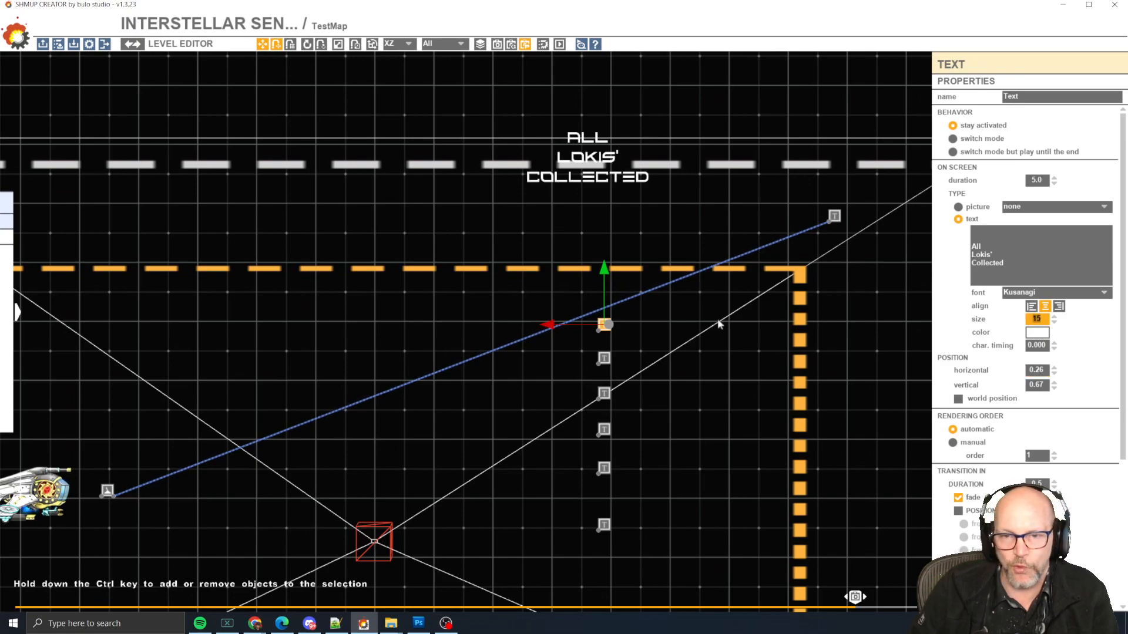
left_click(856, 339)
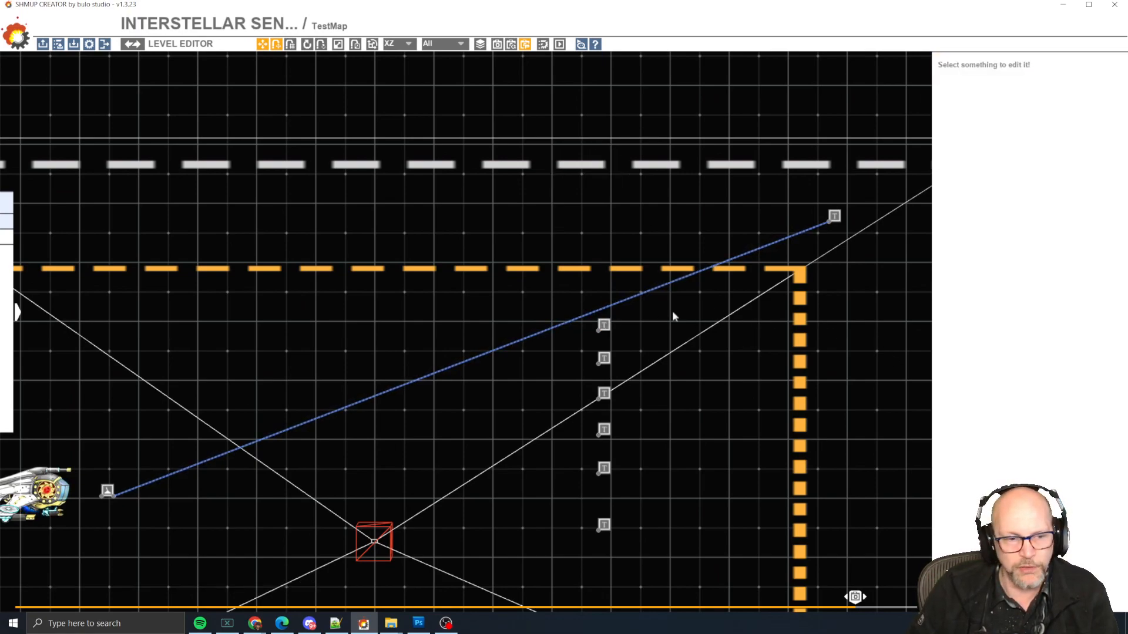
Move the trigger farther from the player ship and playtest the level to view the checklist texts alone
scroll(672, 312, "down", 1)
left_click_drag(179, 466, 220, 475)
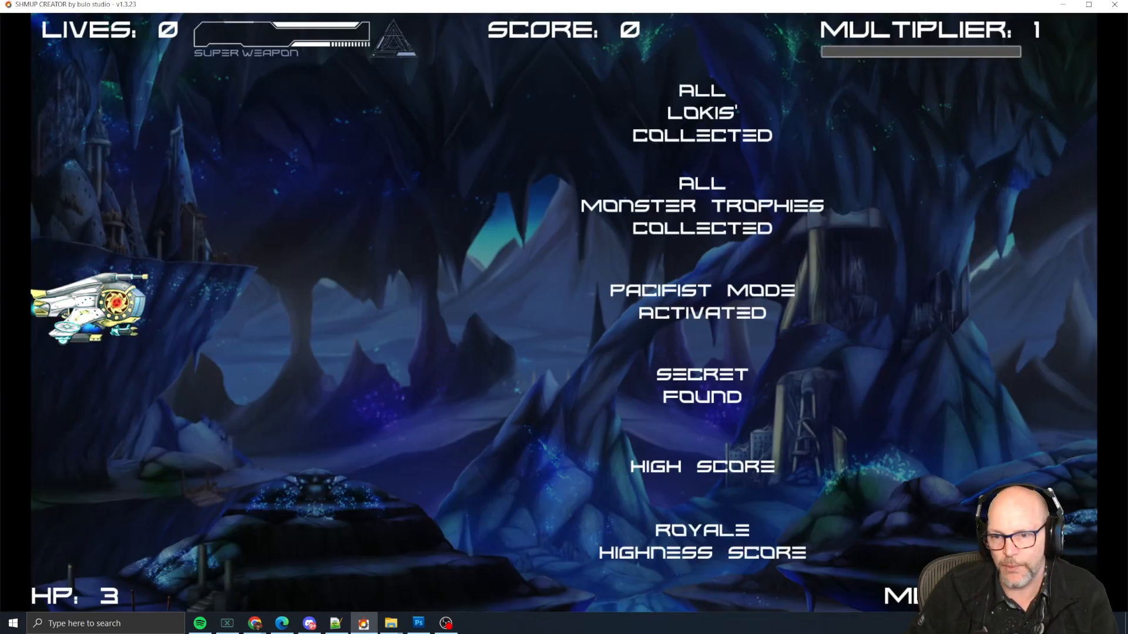
key("Escape")
Move the trigger back onto the player ship and playtest the level to compare the texts with the mockup picture
left_click_drag(212, 482, 120, 473)
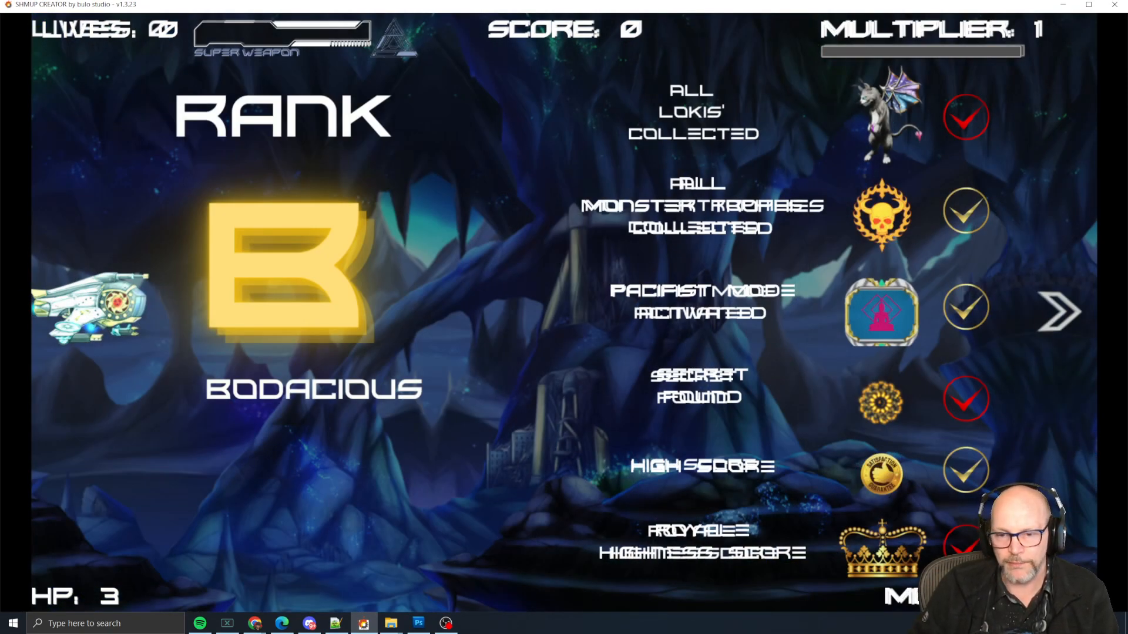
key("Escape")
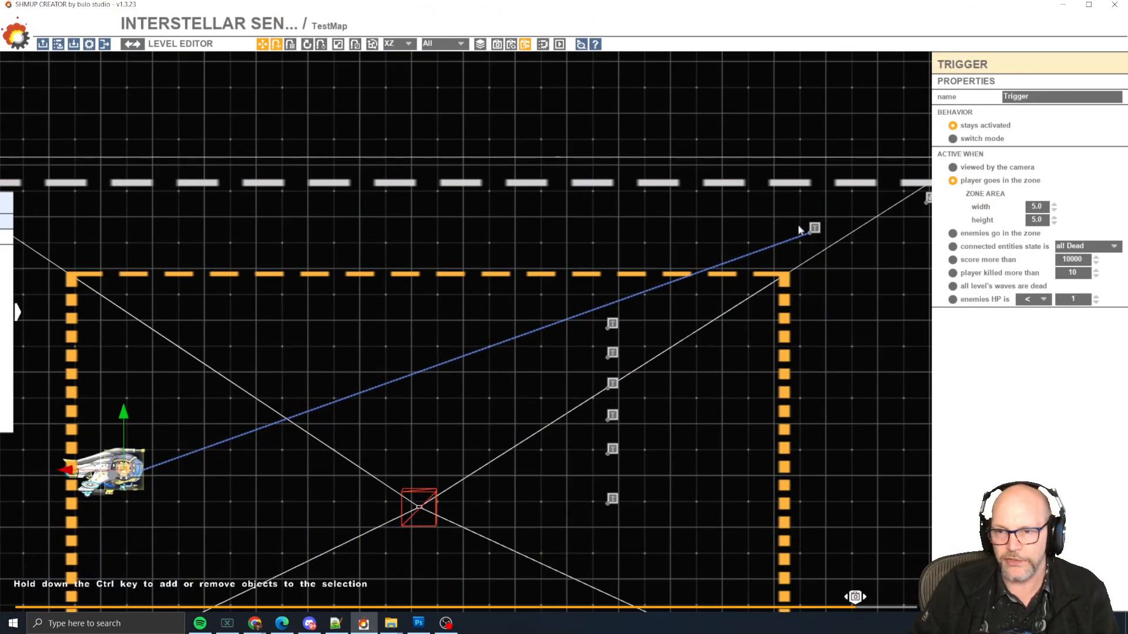
key("space")
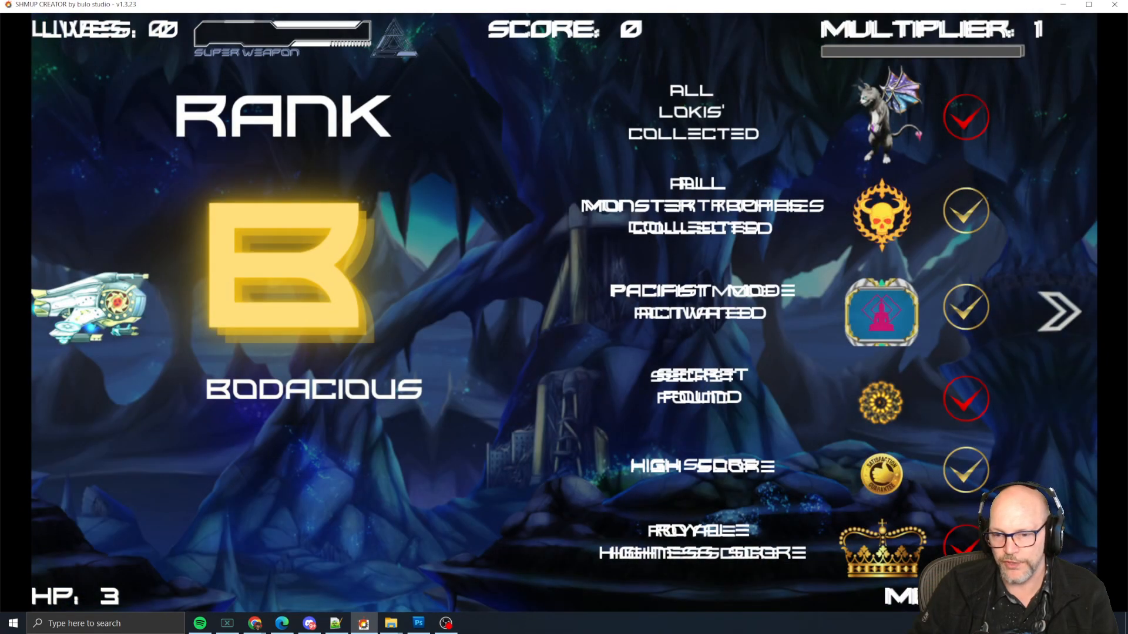
key("Escape")
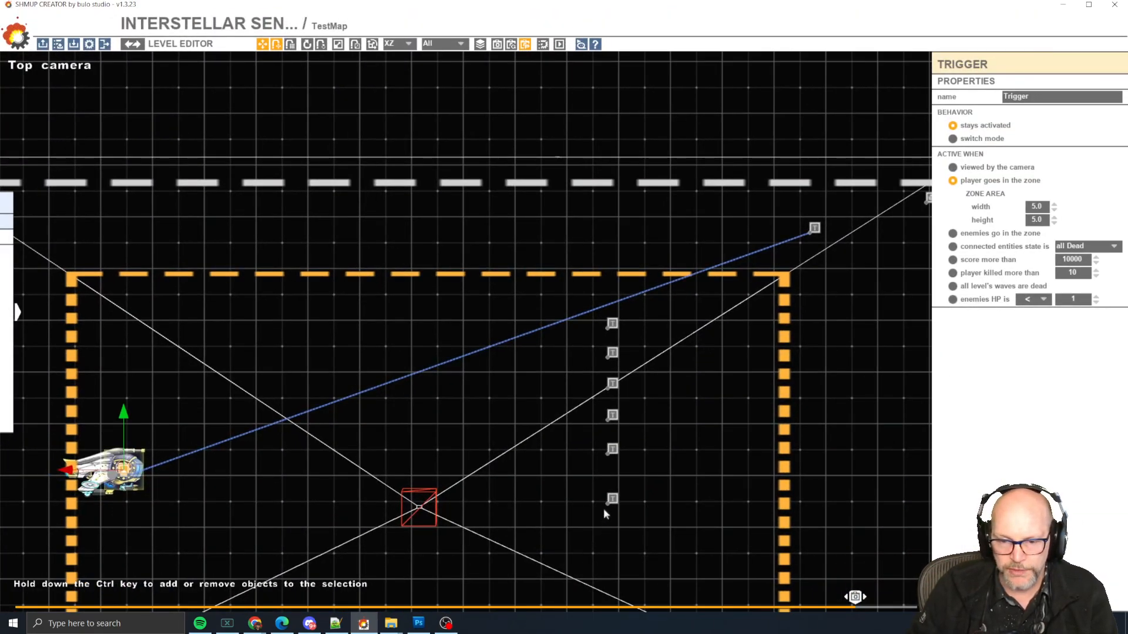
Set the horizontal position of the "Royale Highness score" text to -2
left_click(612, 499)
left_click(1046, 383)
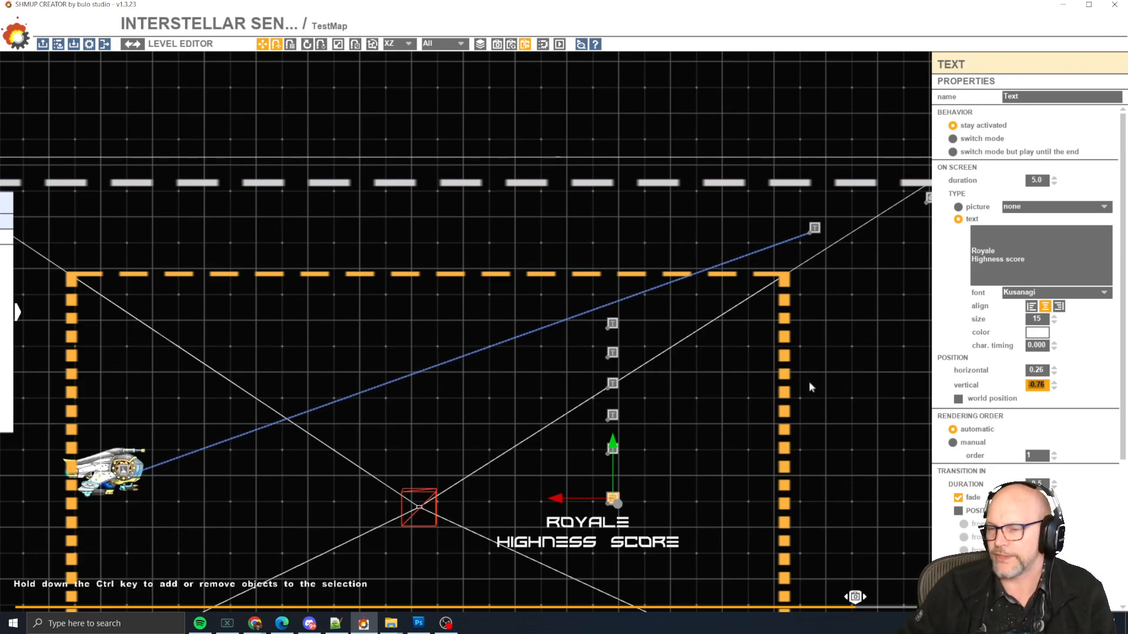
left_click(1040, 368)
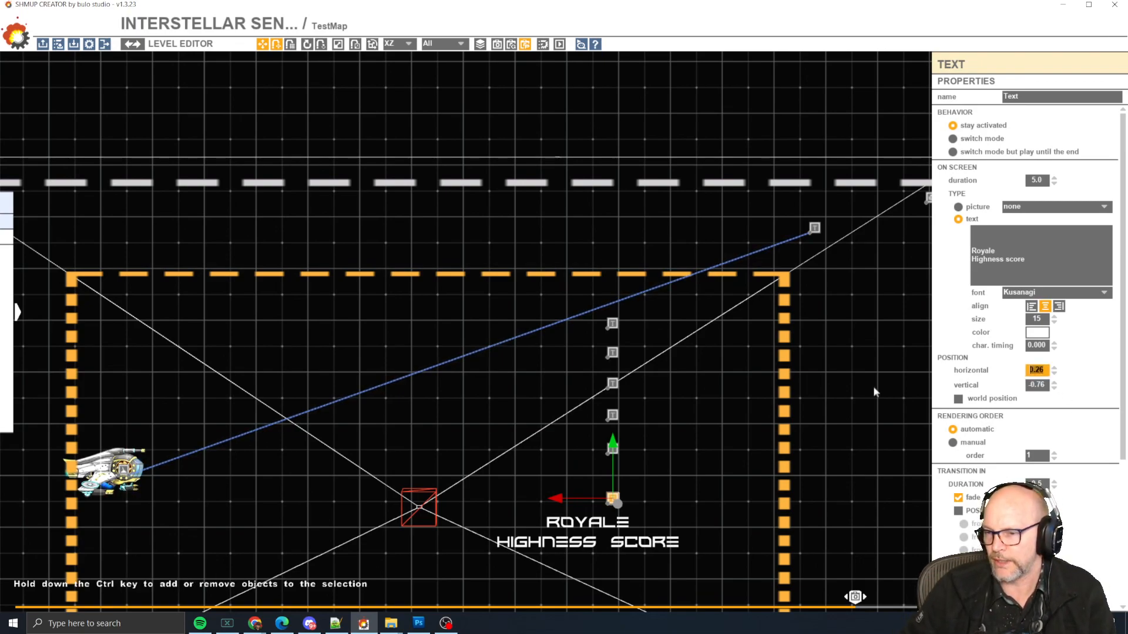
key("BackSpace")
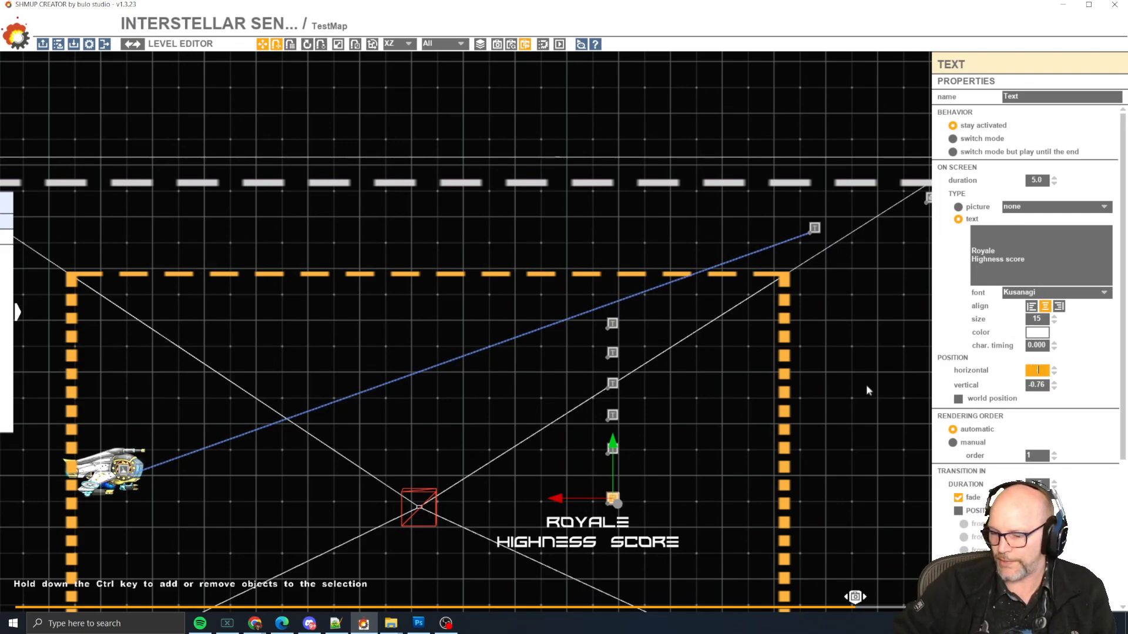
type("-2")
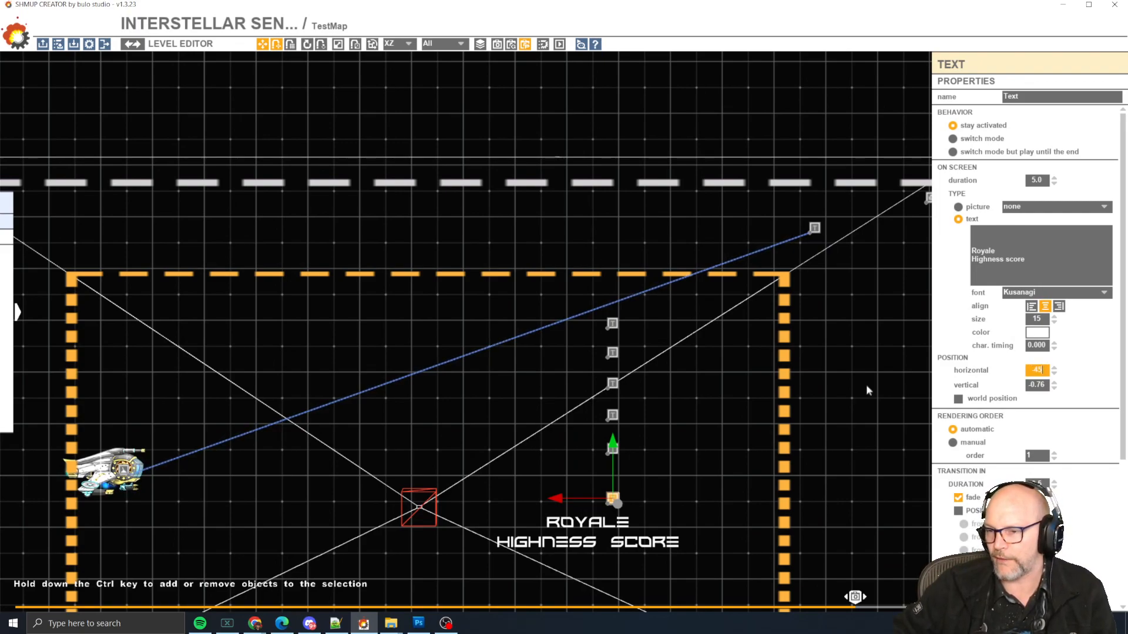
key("Return")
scroll(671, 436, "down", 1)
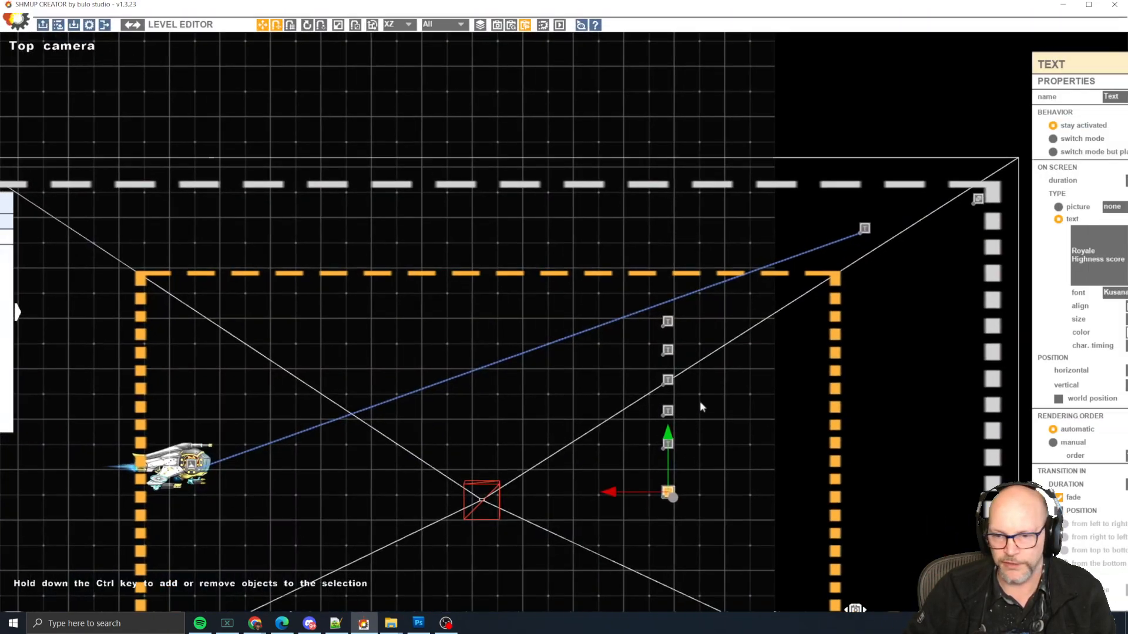
scroll(700, 401, "down", 2)
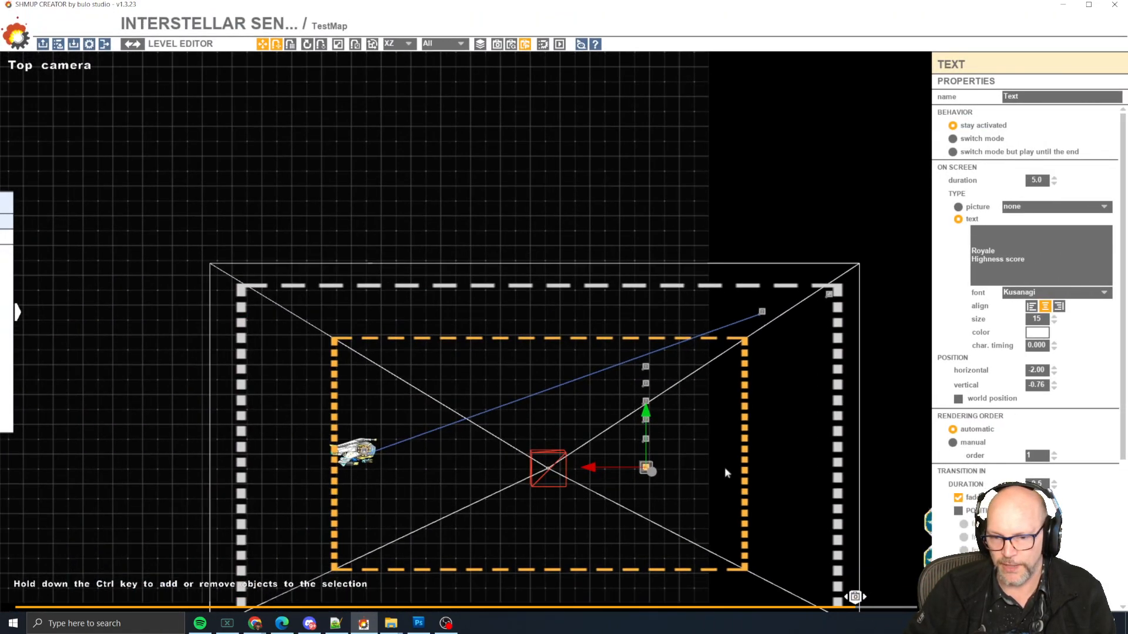
middle_click_drag(772, 499, 683, 471)
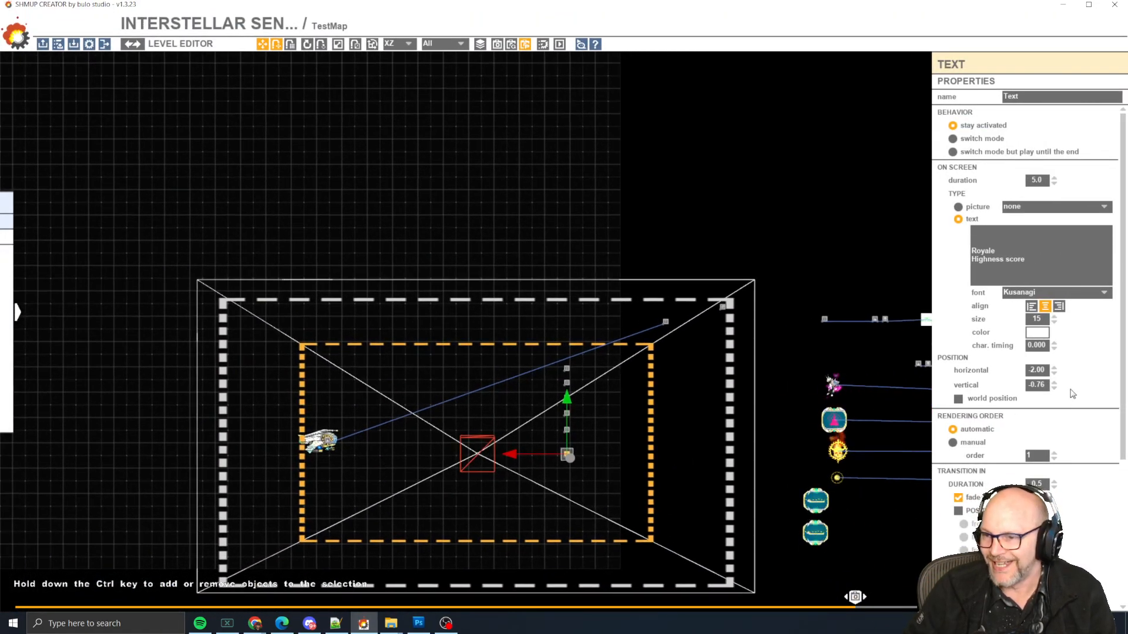
Set the "Royale Highness score" text's horizontal position to 0.8 and playtest the level to compare it with the mockup
left_click(1038, 369)
left_click_drag(1049, 370, 768, 385)
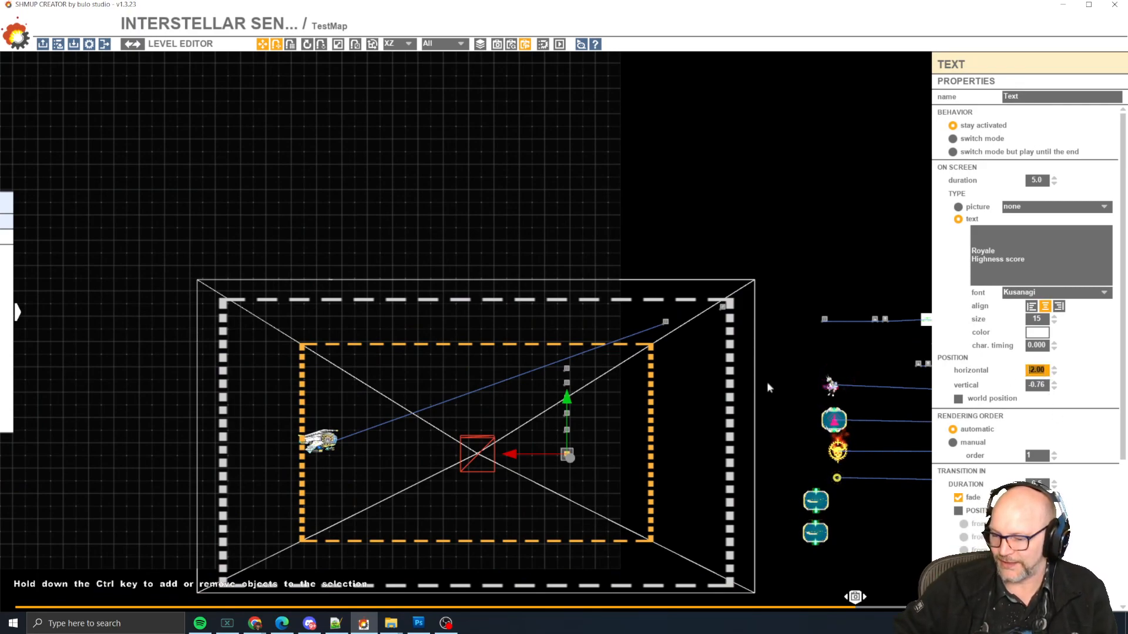
type(".8")
key("Return")
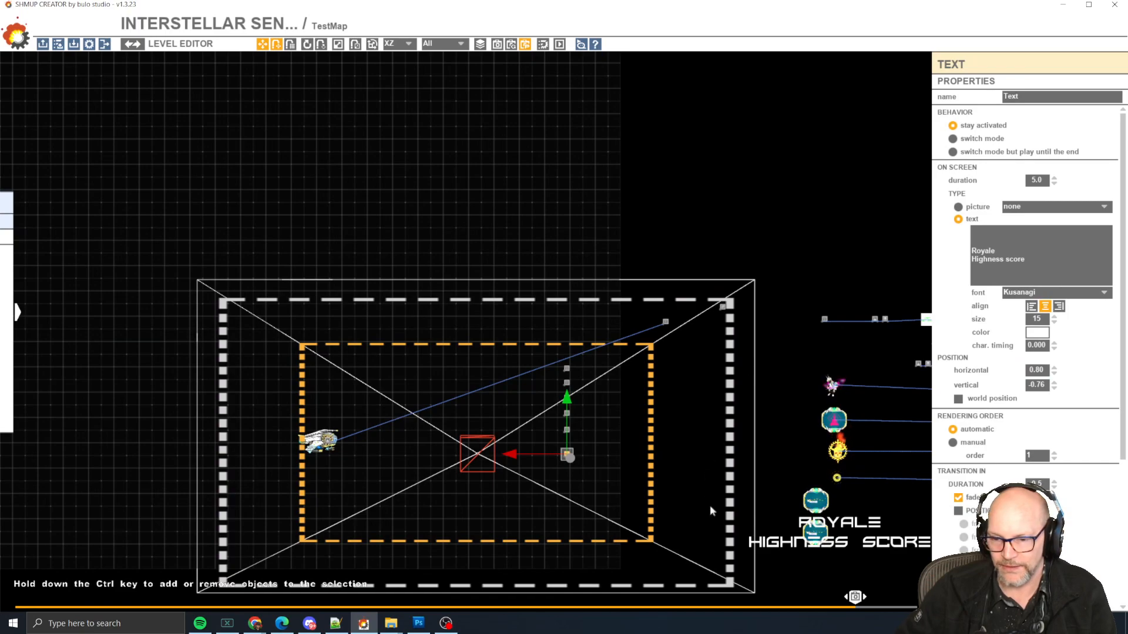
key("space")
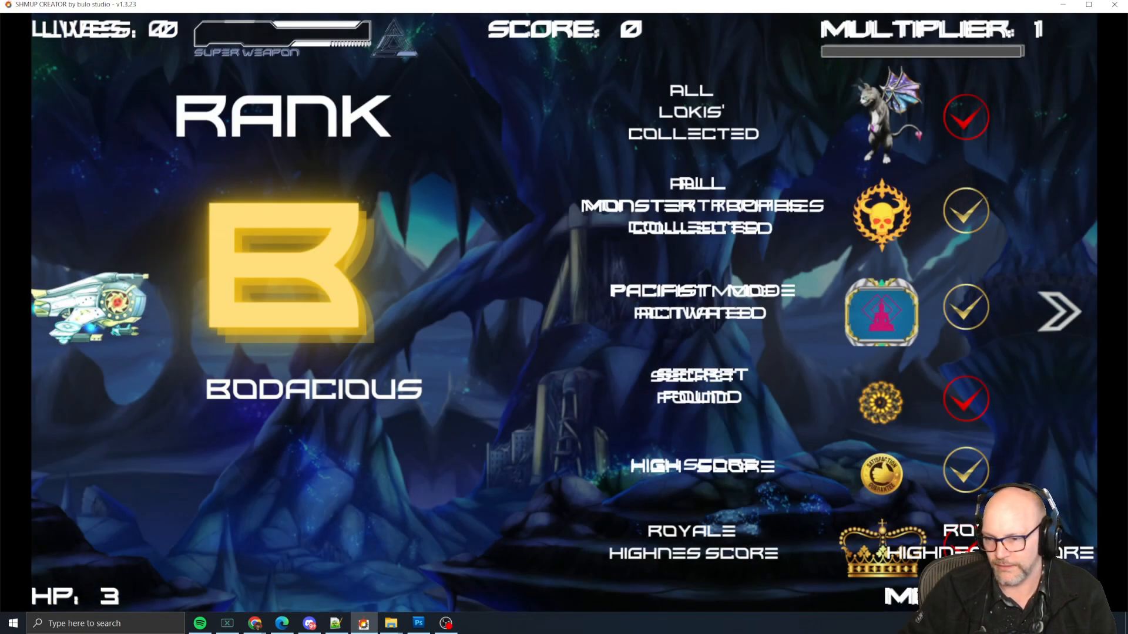
key("alt+Tab")
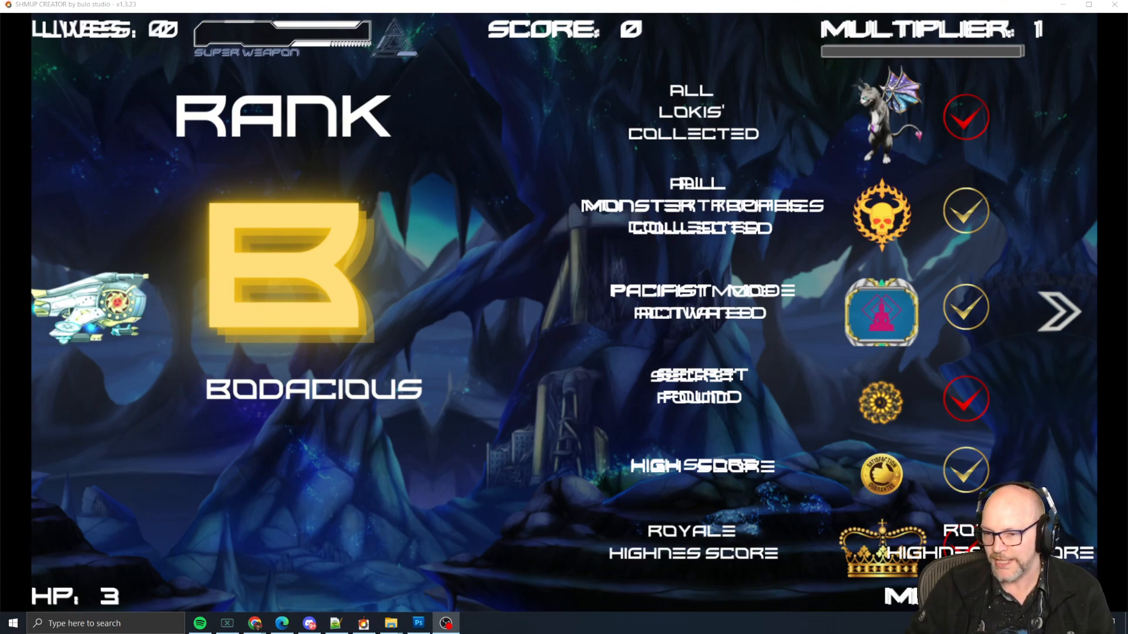
key("alt+Tab")
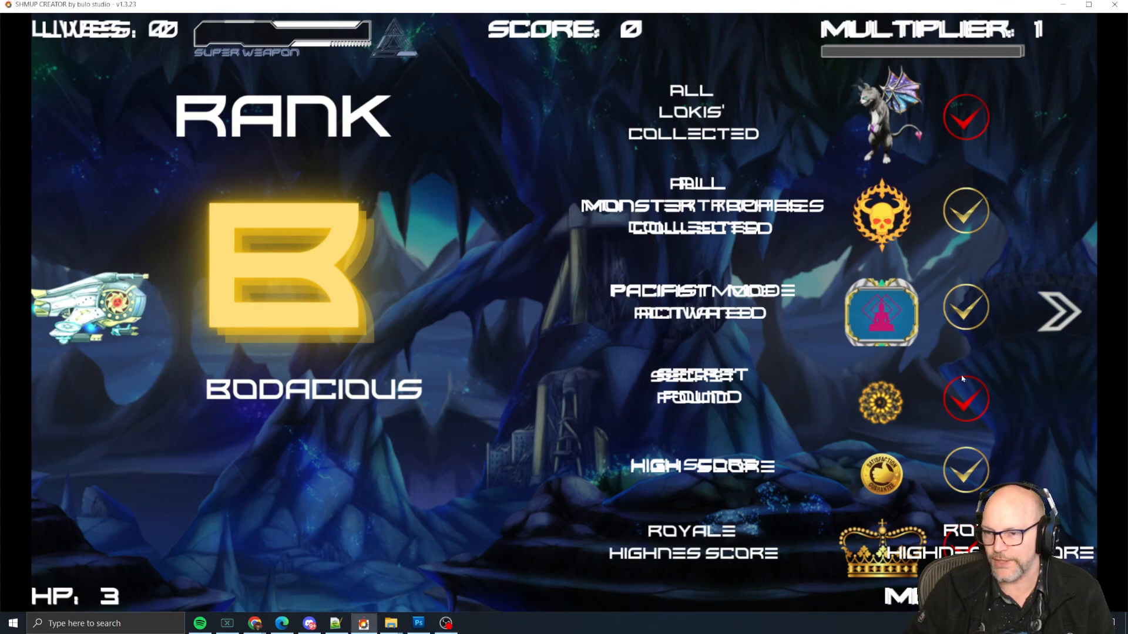
key("Escape")
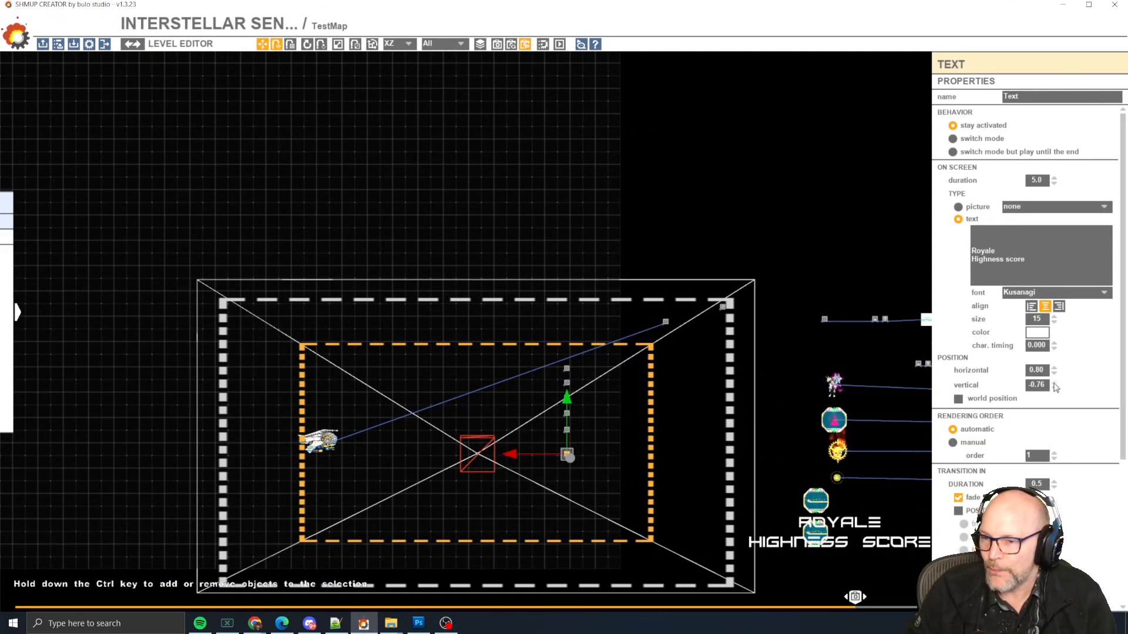
Adjust the "Royale Highness score" text to vertical -0.79 and horizontal 0.45, and playtest the level
left_click_drag(1055, 386, 1095, 306)
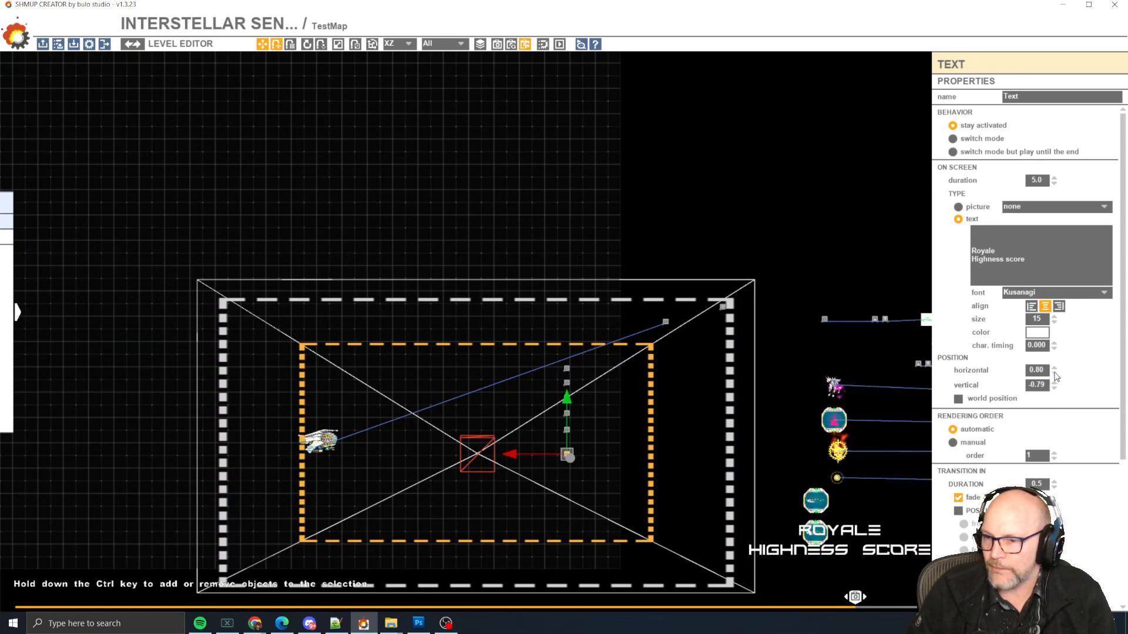
left_click_drag(1054, 372, 1056, 318)
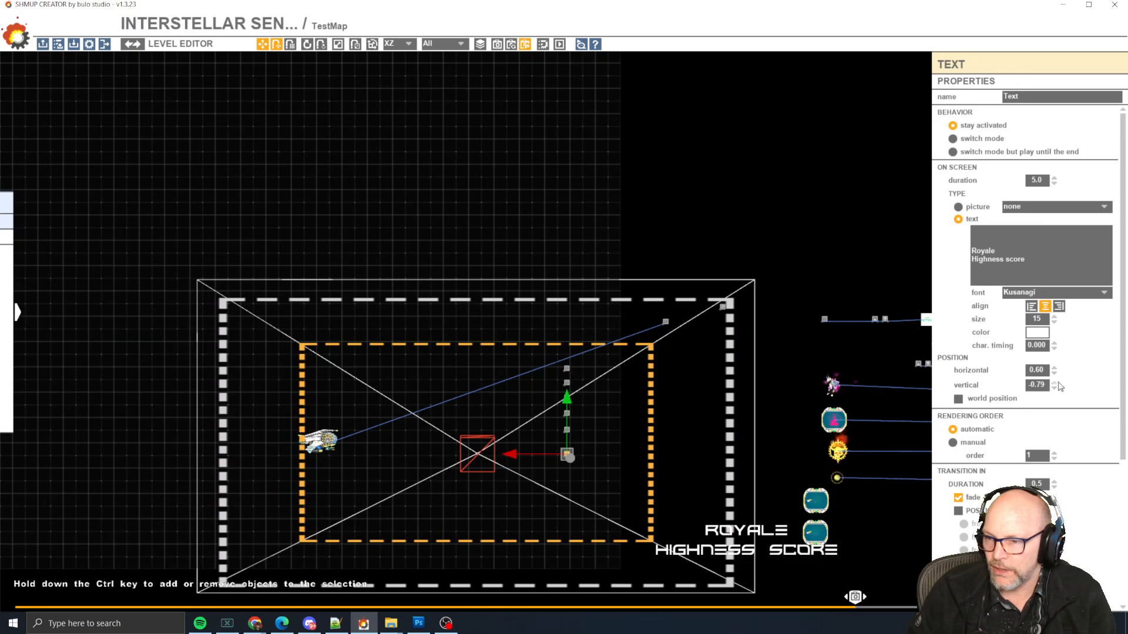
left_click_drag(1056, 372, 1059, 417)
key("space")
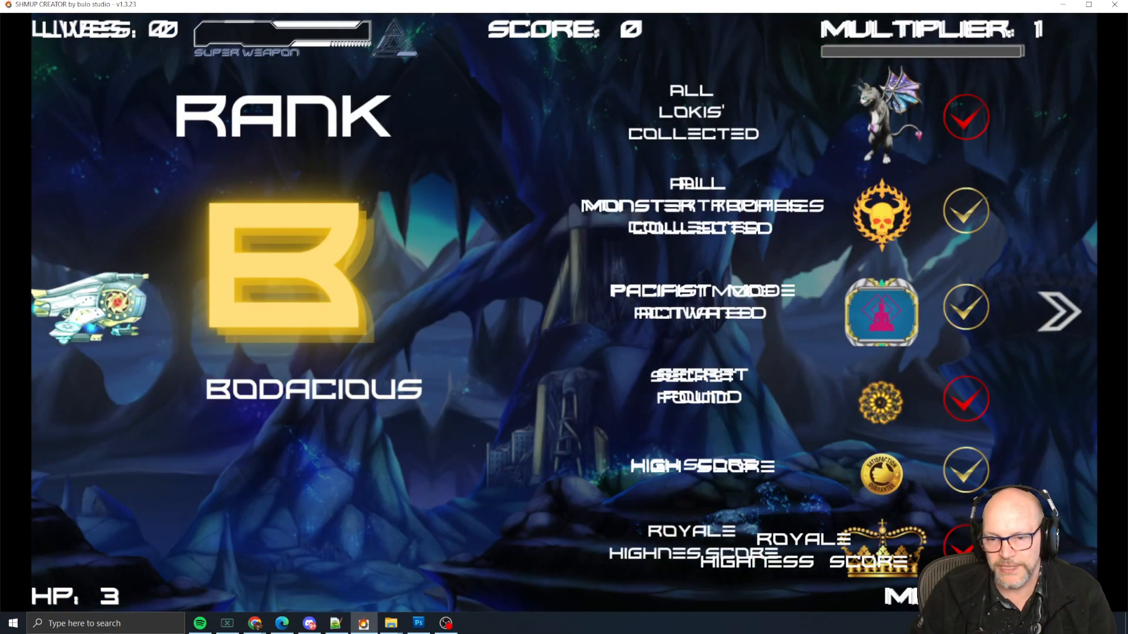
key("space")
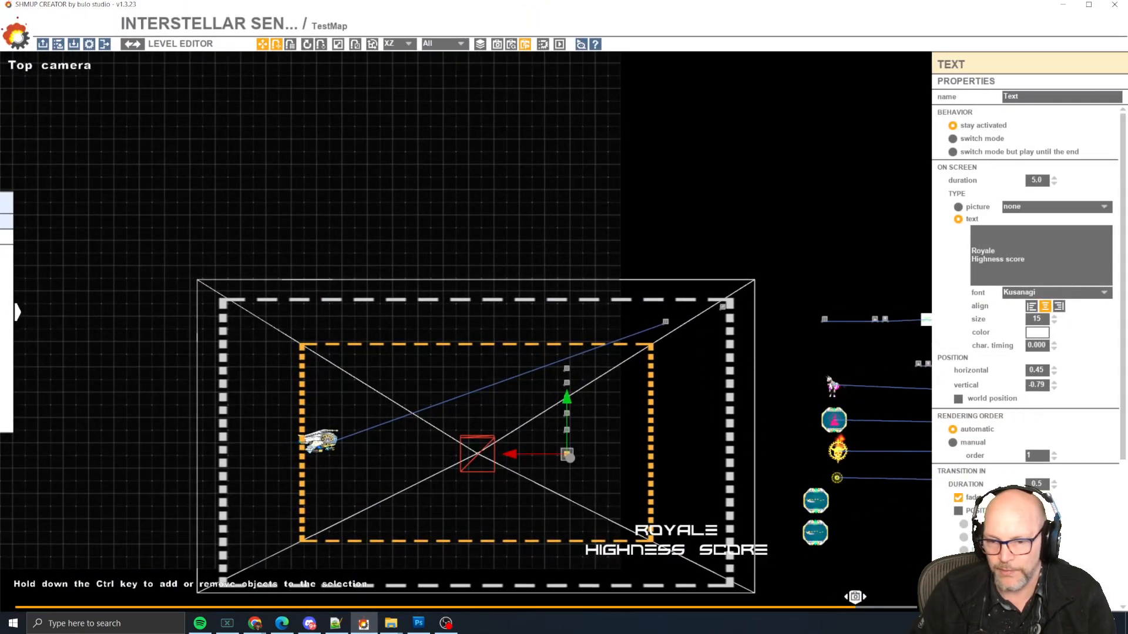
key("space")
key("space")
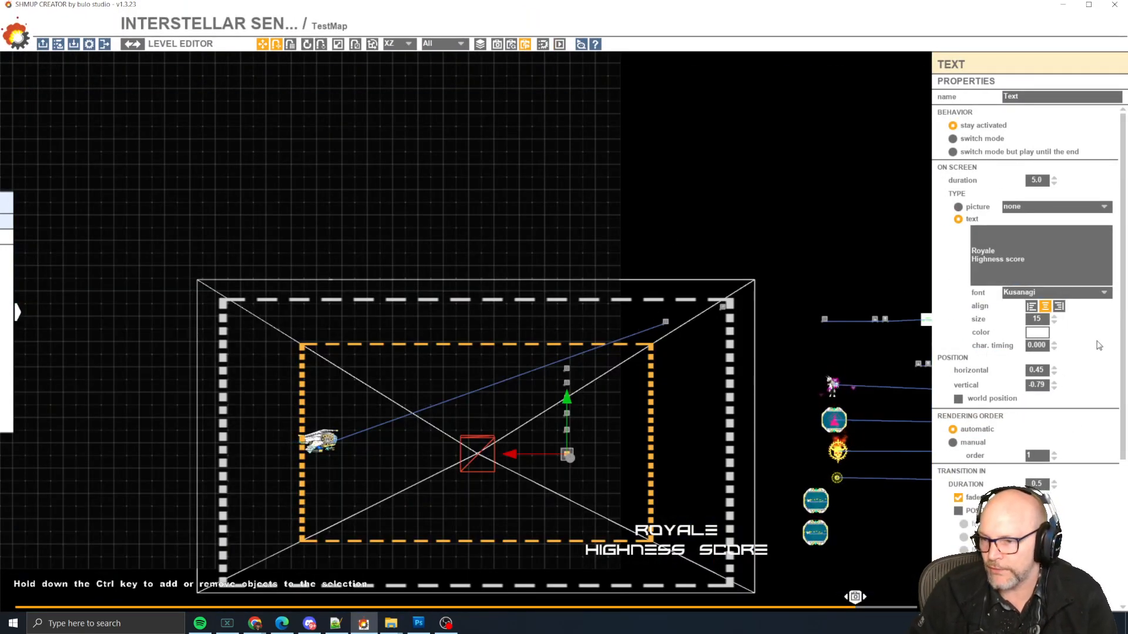
Lower the "Royale Highness score" text's horizontal position to 0.19 and playtest the level
left_click_drag(1054, 372, 1051, 427)
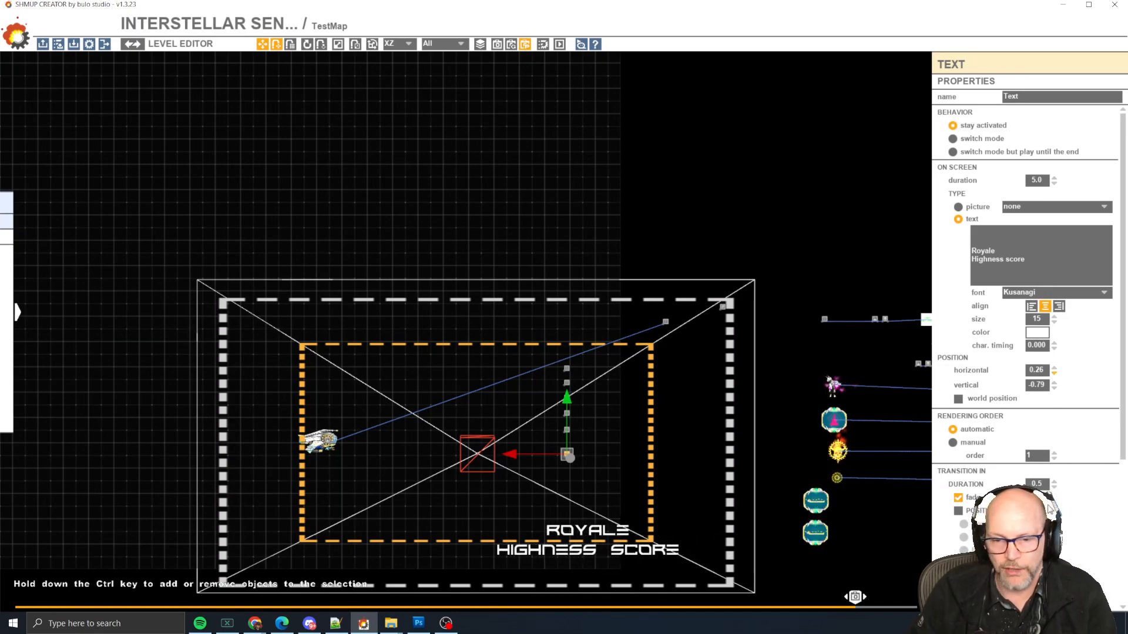
key("space")
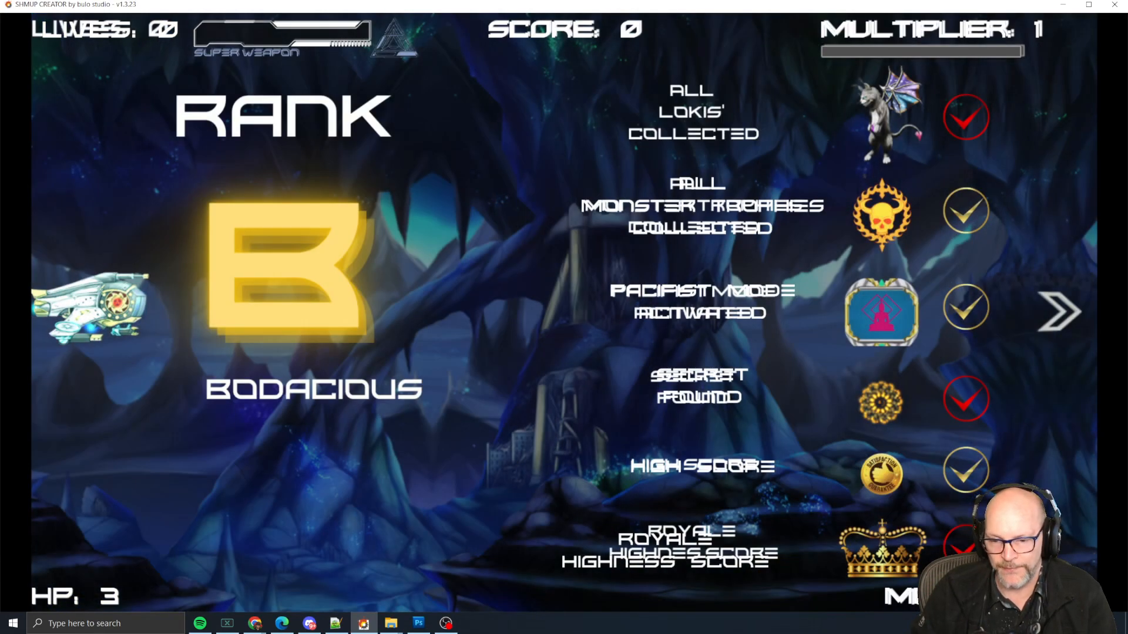
key("Escape")
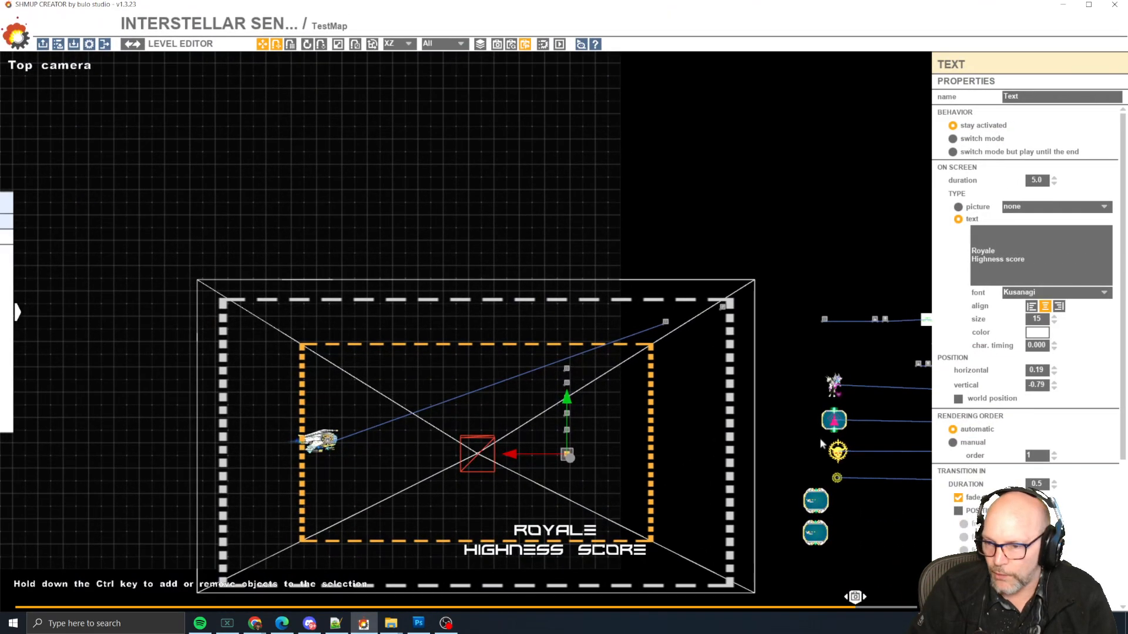
Set the "Royale Highness score" text's horizontal position to 0.26 and playtest the level
type("0.26")
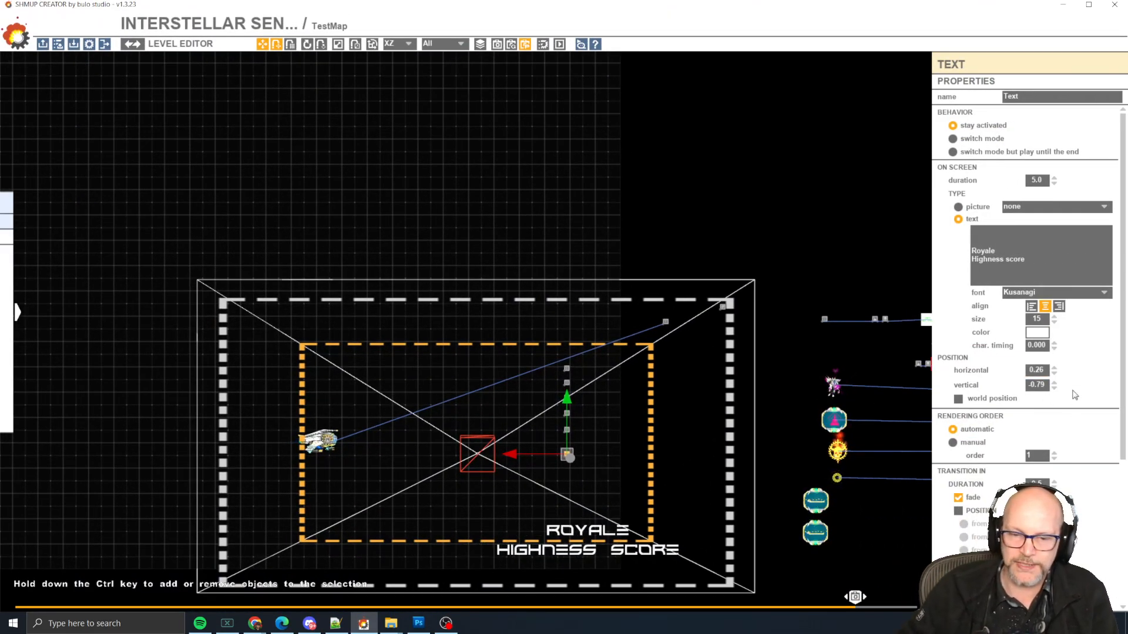
key("F5")
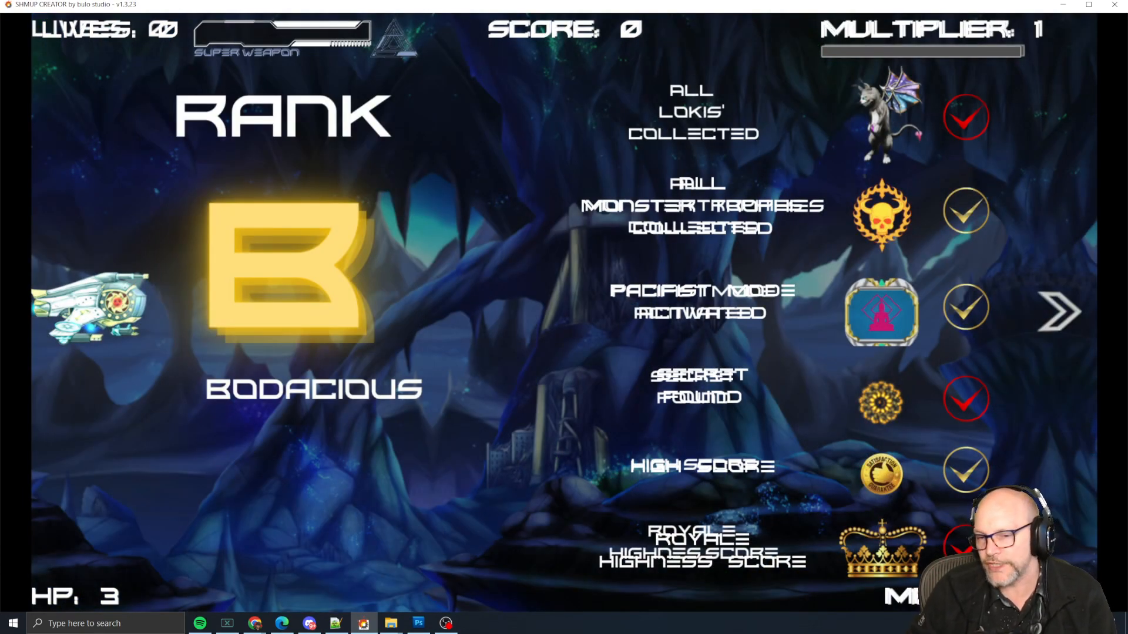
key("Escape")
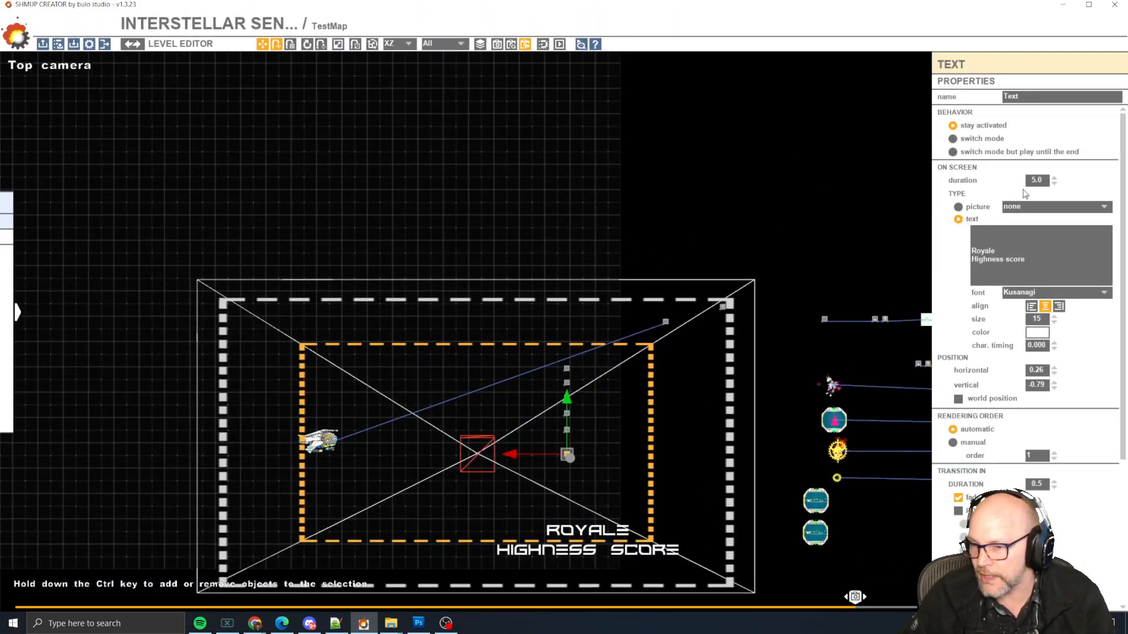
Adjust the "Royale Highness score" text's vertical position to -0.76 and playtest the level
left_click(1053, 391)
left_click(1053, 391)
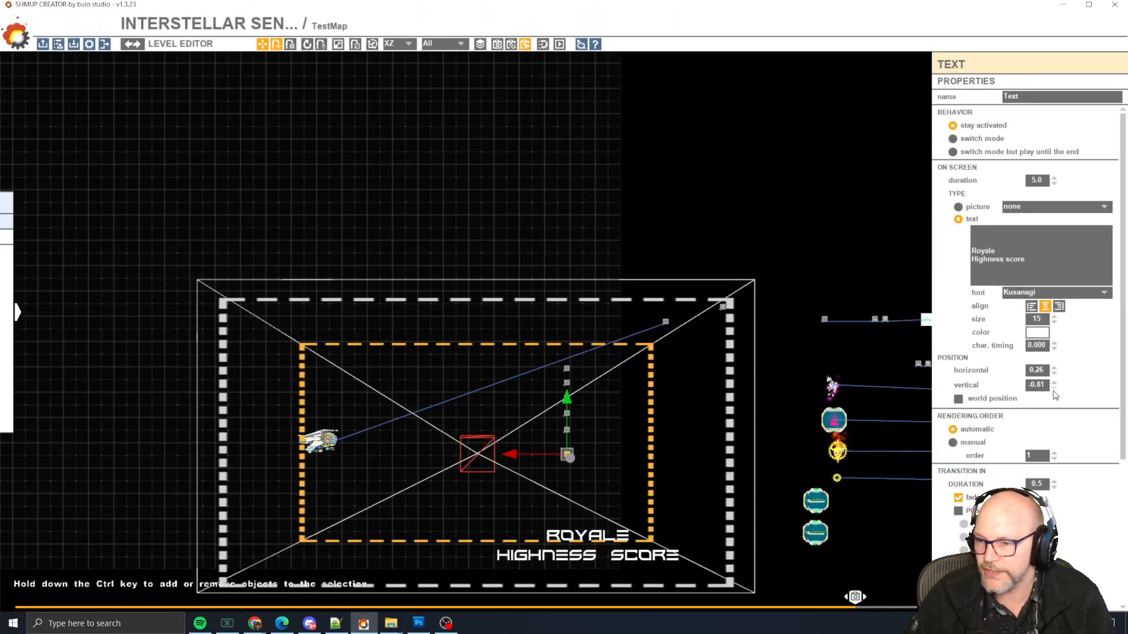
left_click(1054, 381)
left_click(1054, 382)
left_click(1054, 381)
left_click(1054, 381)
left_click(1054, 381)
key("space")
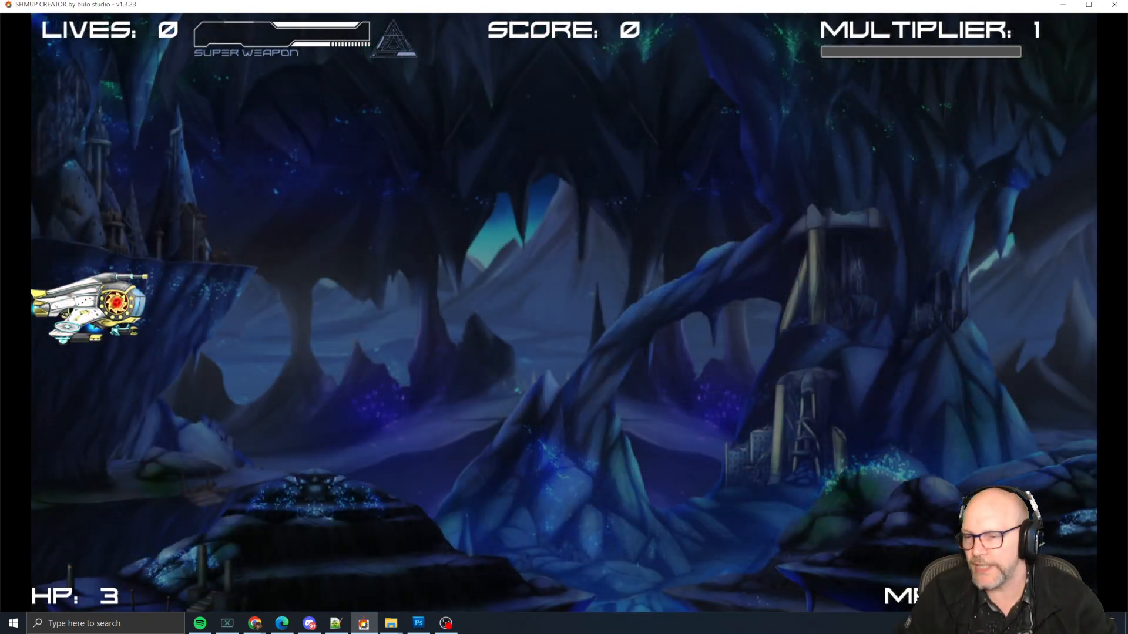
key("Escape")
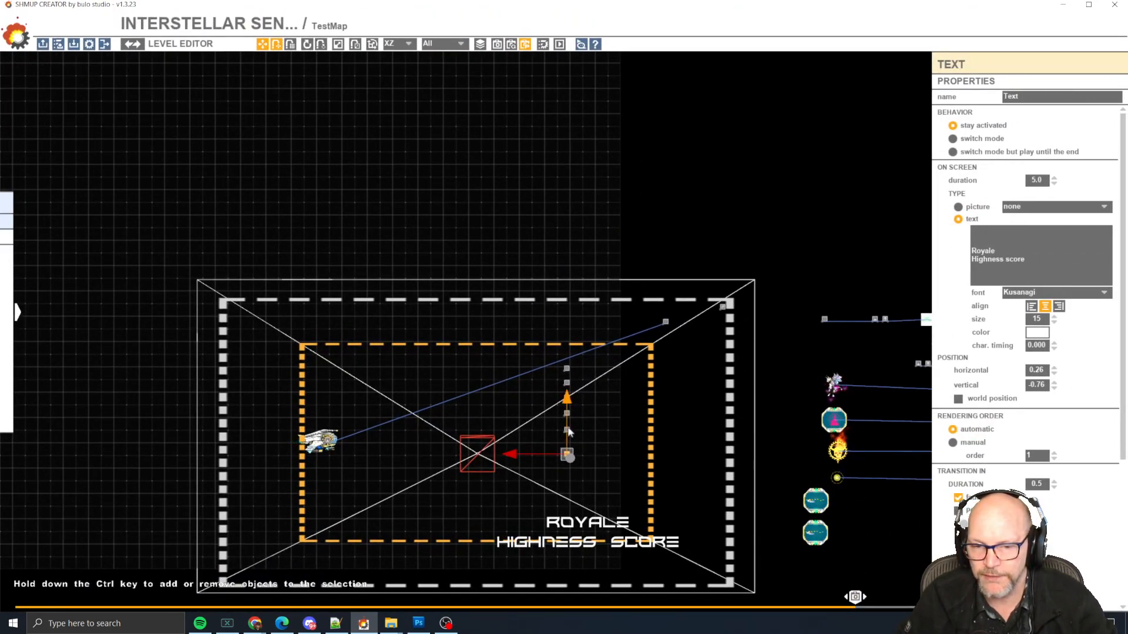
Inspect the "High Score" text's position, clear the selection and playtest the level to compare all texts with the mockup picture
scroll(569, 435, "up", 2)
left_click(565, 434)
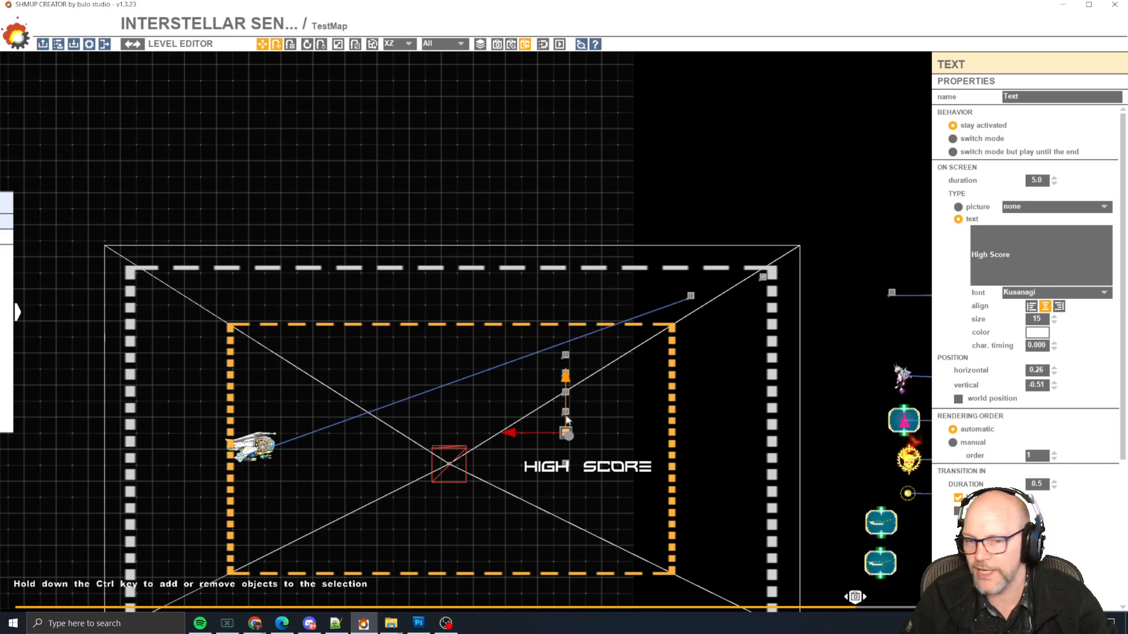
left_click(608, 421)
middle_click_drag(624, 432, 577, 333)
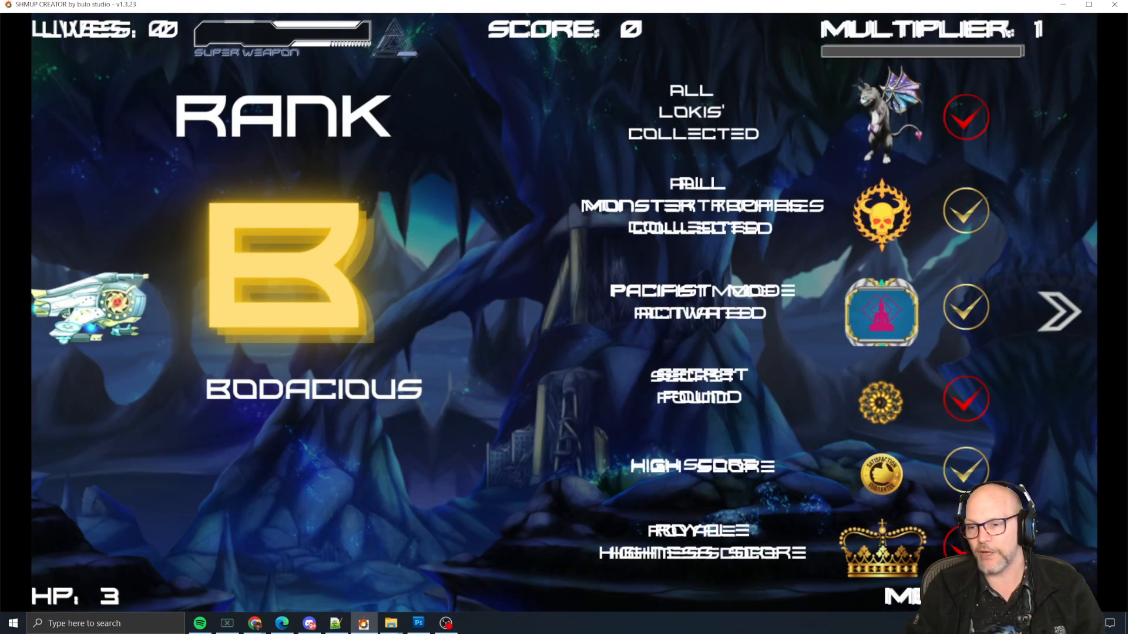
key("Escape")
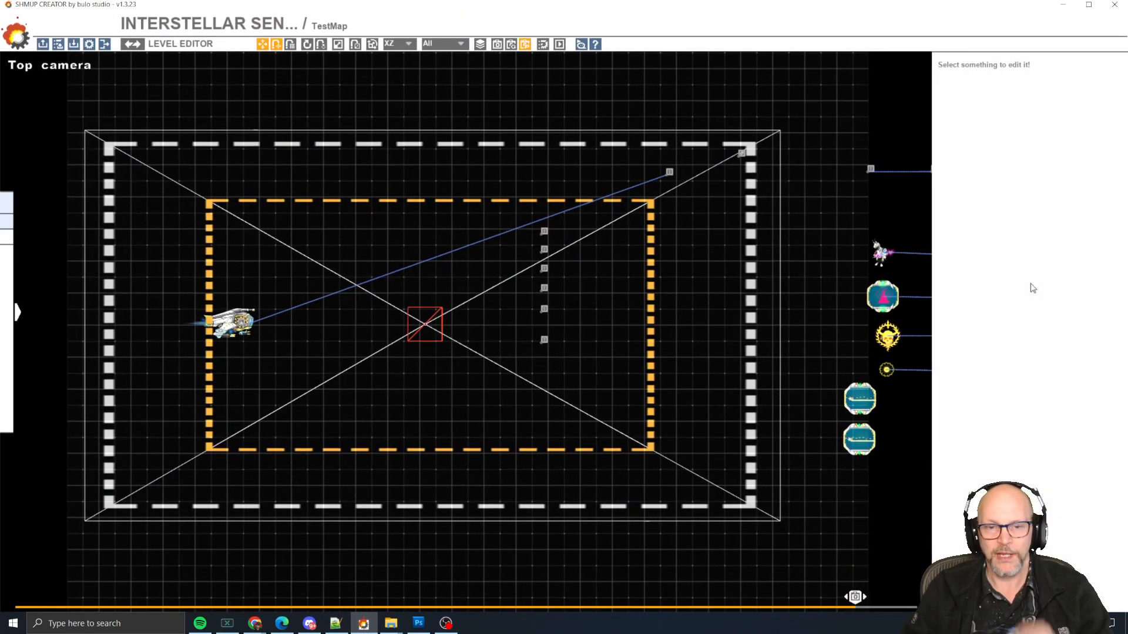